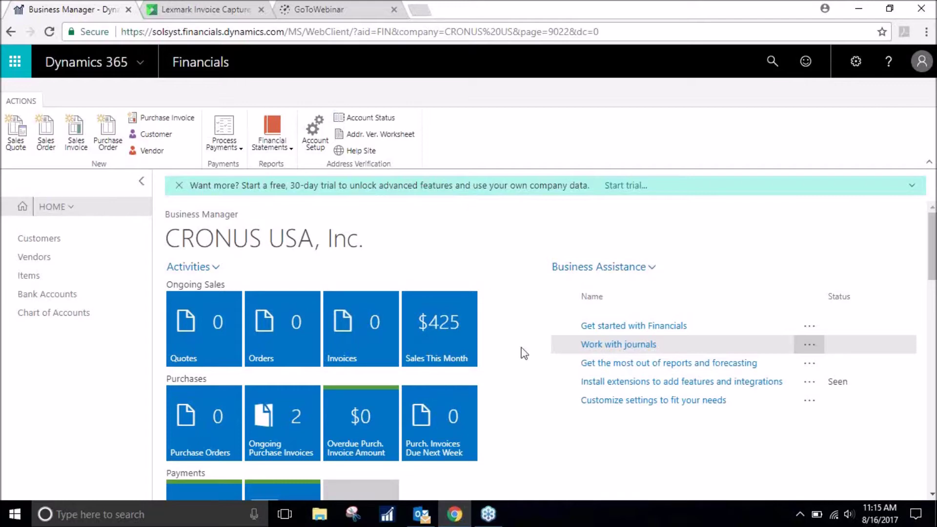
# Bring up the mailbox and select the email carrying the Purchase Invoice (3) PDF.
pyautogui.click(428, 520)
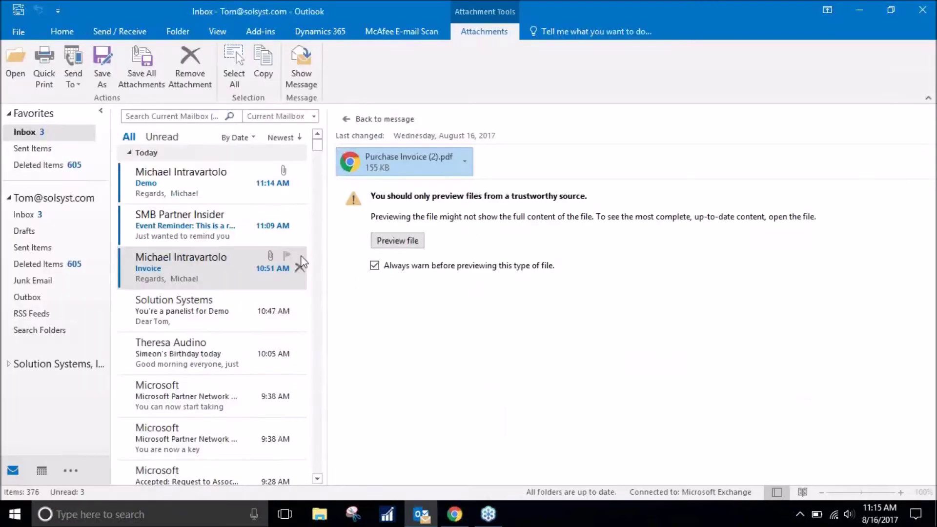
pyautogui.click(209, 196)
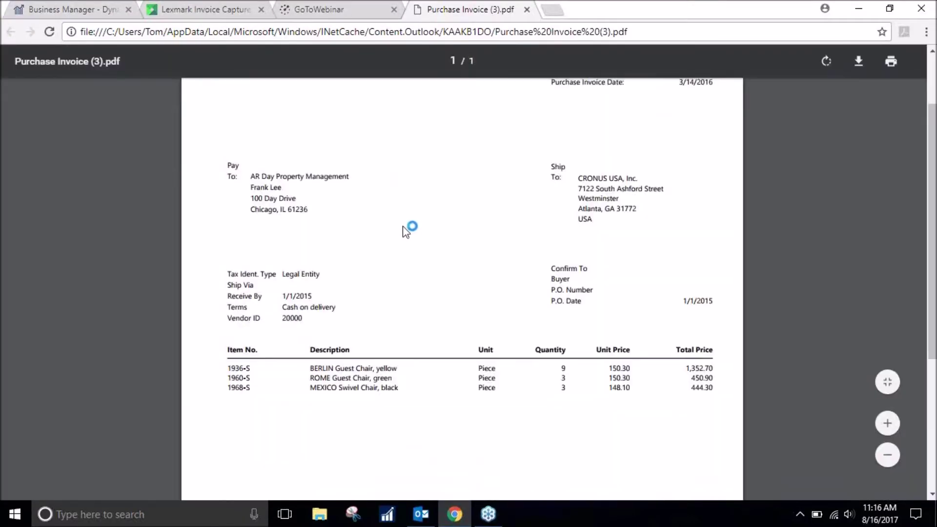
# Save the invoice PDF to the Desktop as Purchase Invoice (3), then return to Business Manager.
pyautogui.scroll(1, 446, 347)
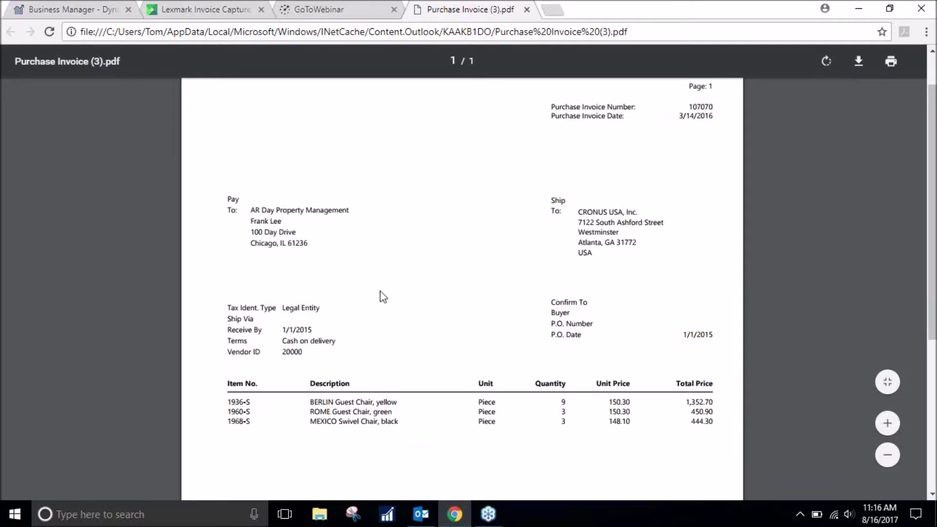
pyautogui.scroll(1, 439, 224)
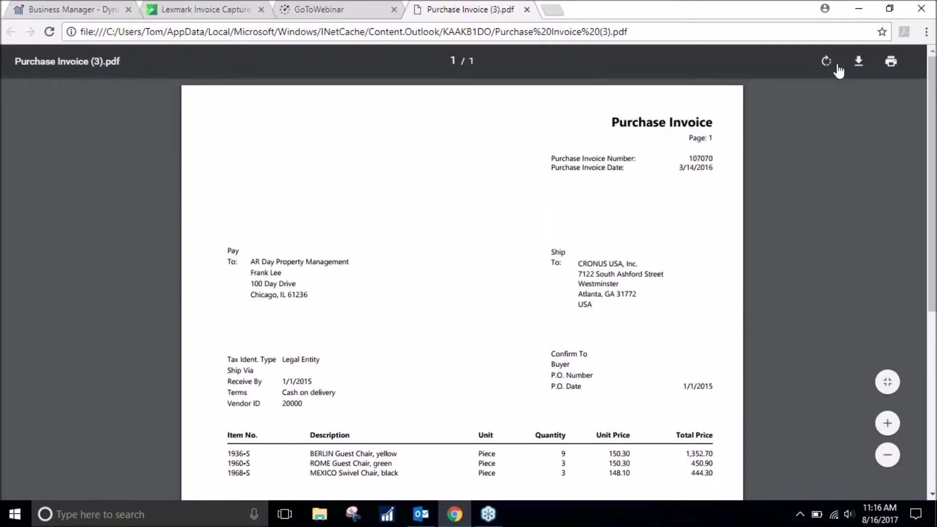
pyautogui.hotkey('ctrl', 's')
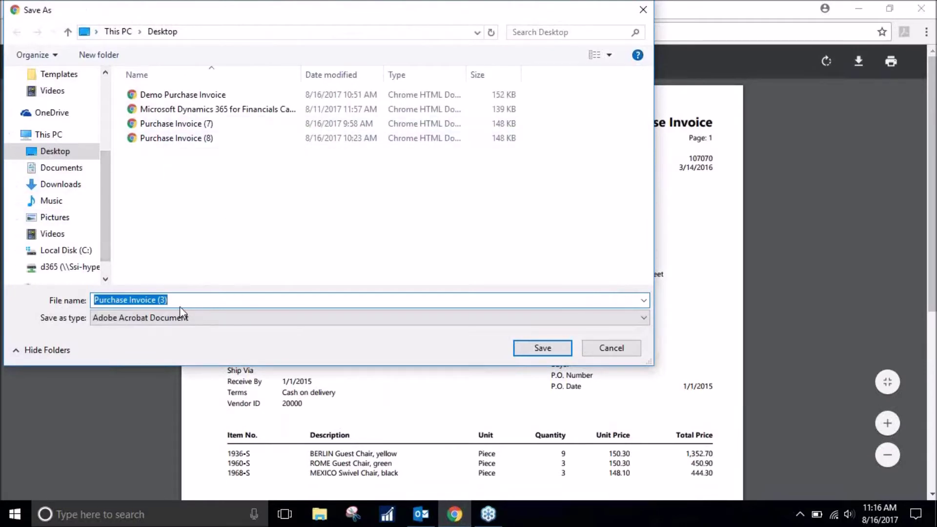
pyautogui.click(541, 348)
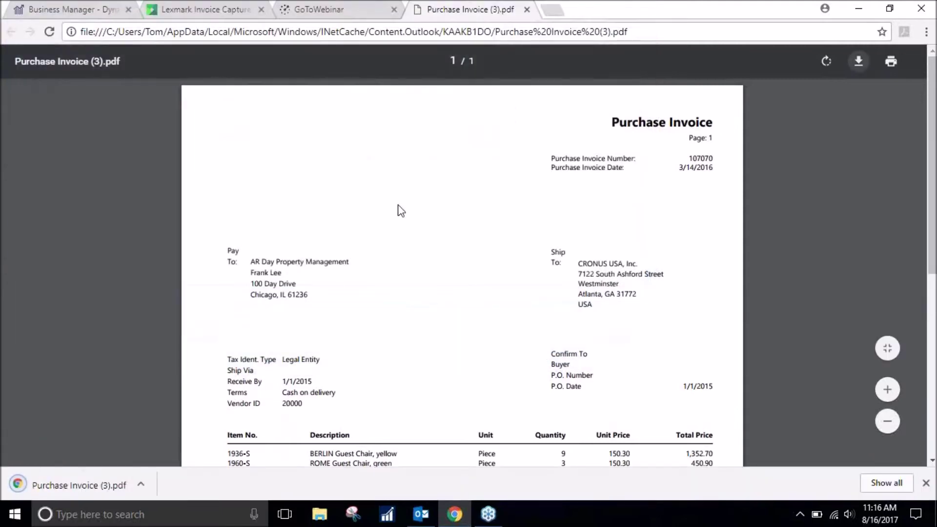
pyautogui.click(81, 14)
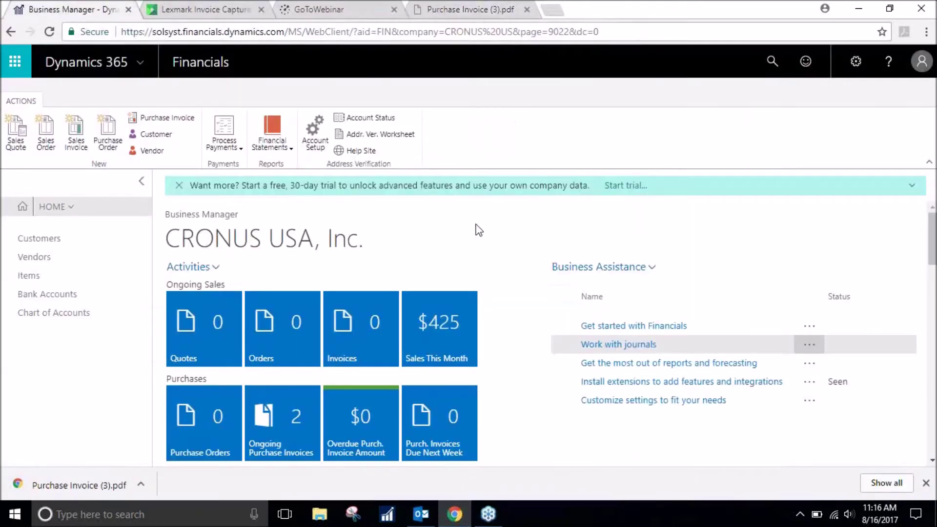
# Create an incoming document from the file Purchase Invoice (3).pdf under My Incoming Documents.
pyautogui.scroll(-5, 473, 227)
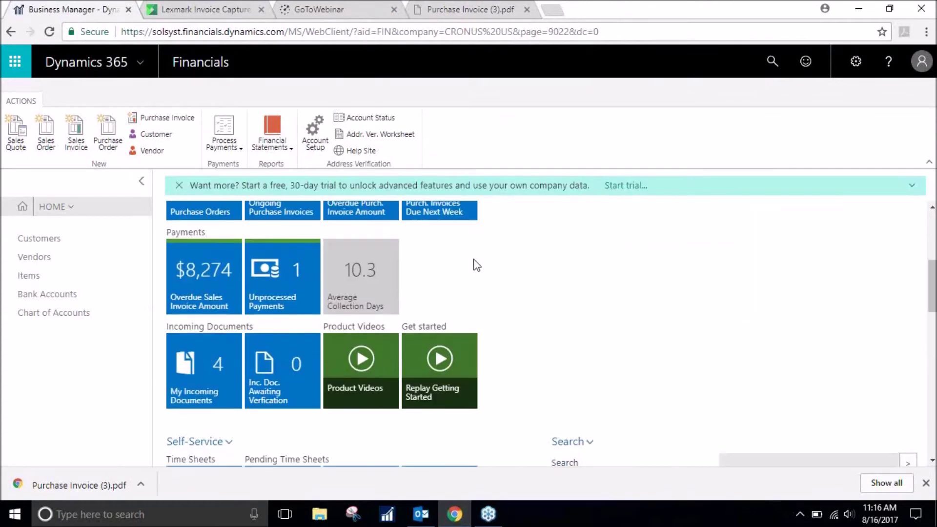
pyautogui.click(210, 371)
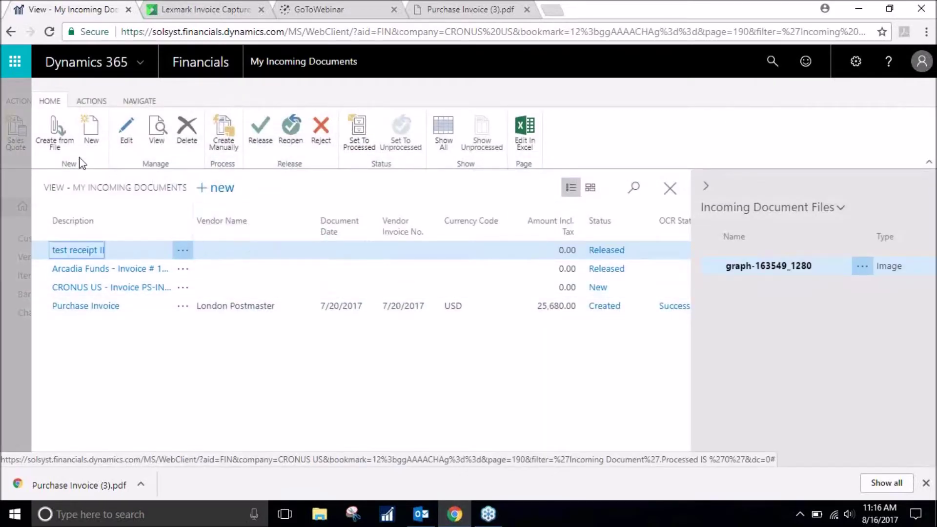
pyautogui.click(58, 144)
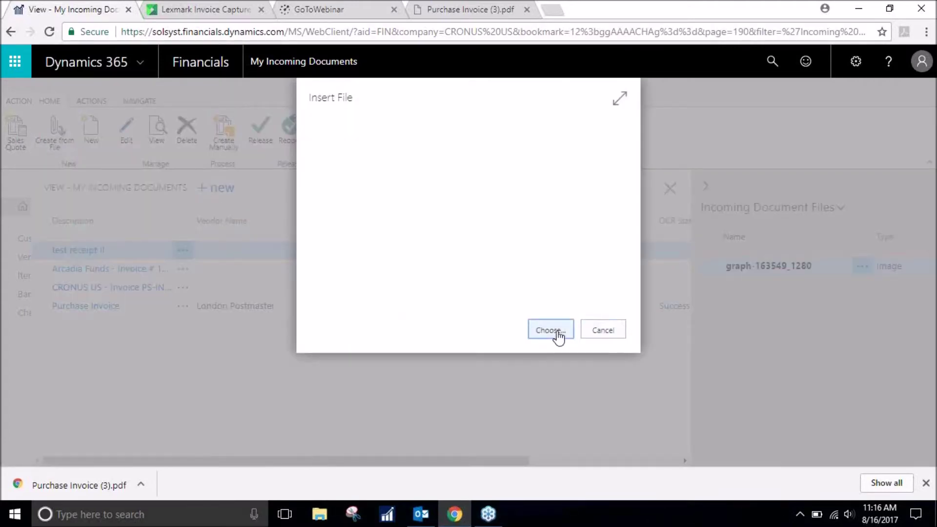
pyautogui.click(555, 335)
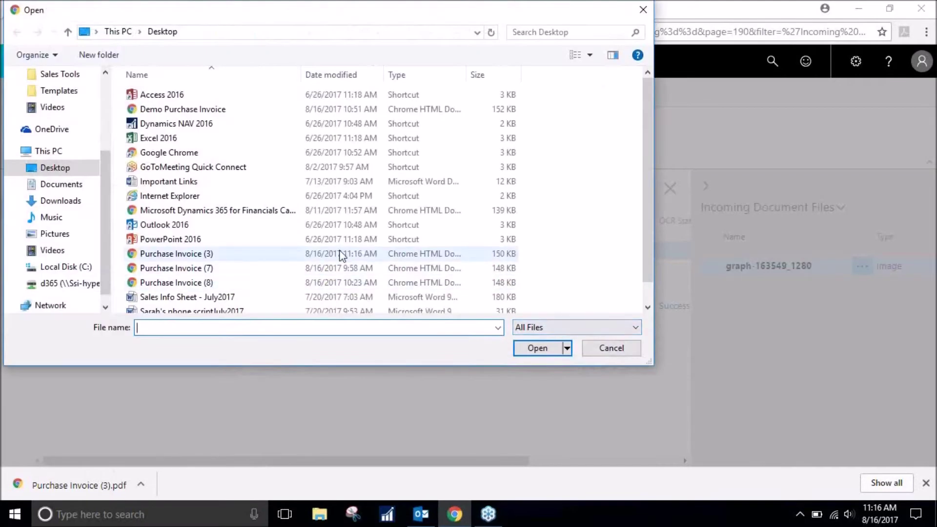
pyautogui.click(194, 258)
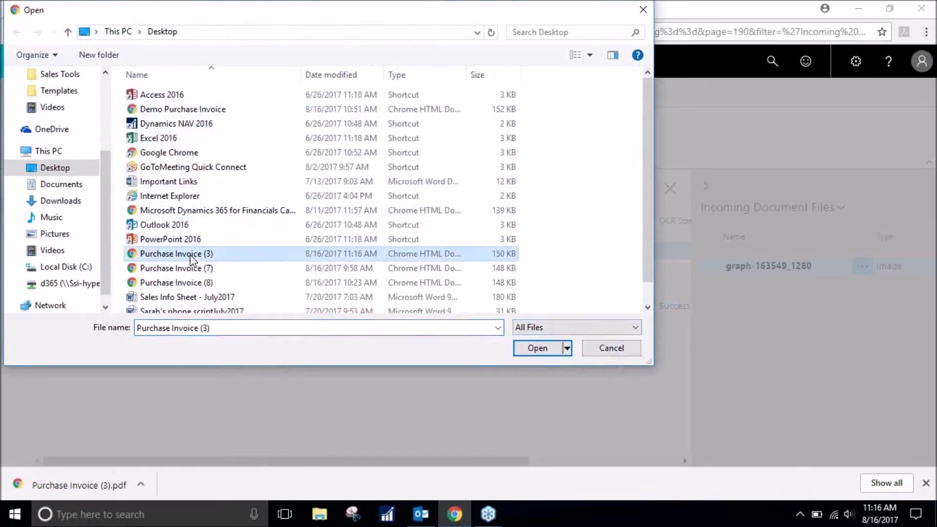
pyautogui.click(538, 348)
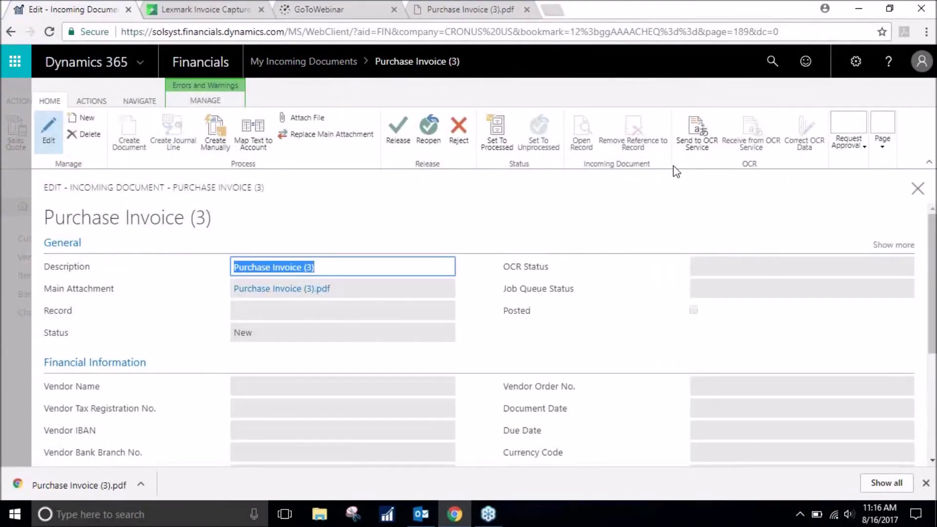
# Send the Purchase Invoice (3) document to the OCR service, then request the OCR results.
pyautogui.click(702, 145)
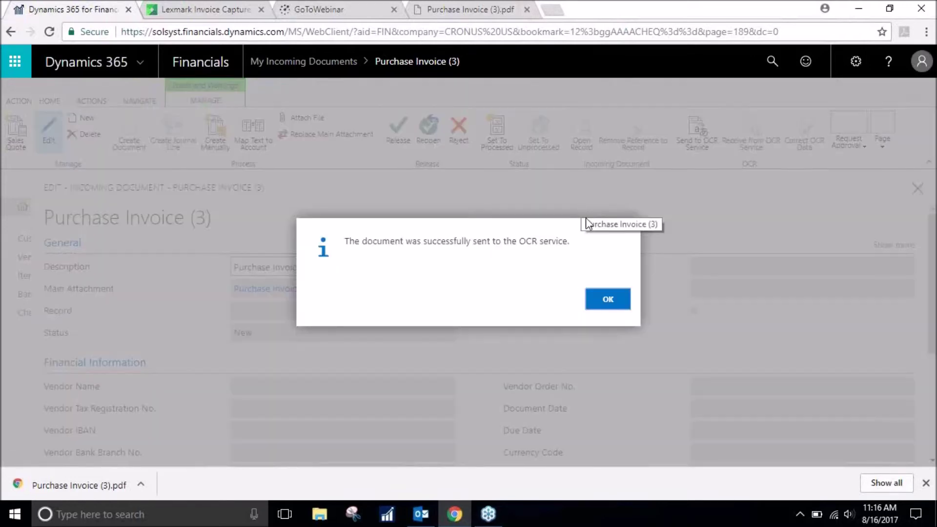
pyautogui.click(610, 303)
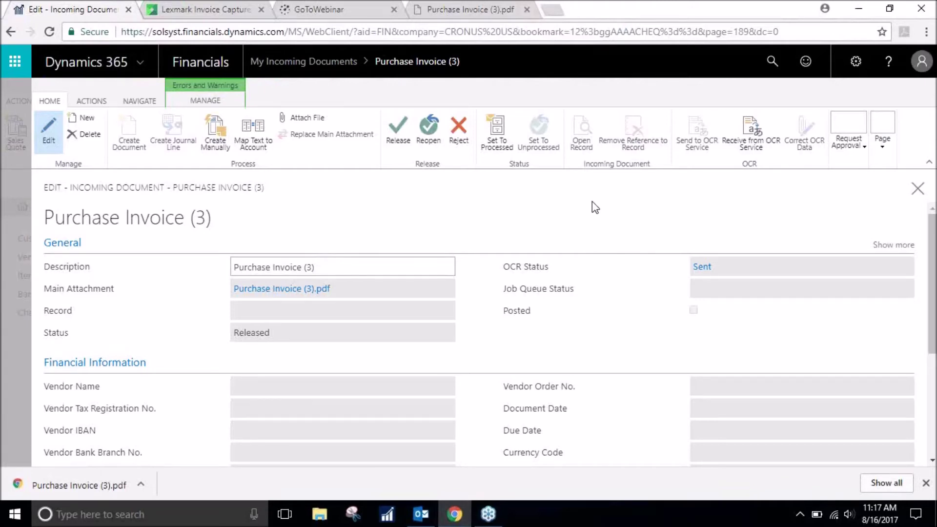
pyautogui.scroll(-5, 591, 217)
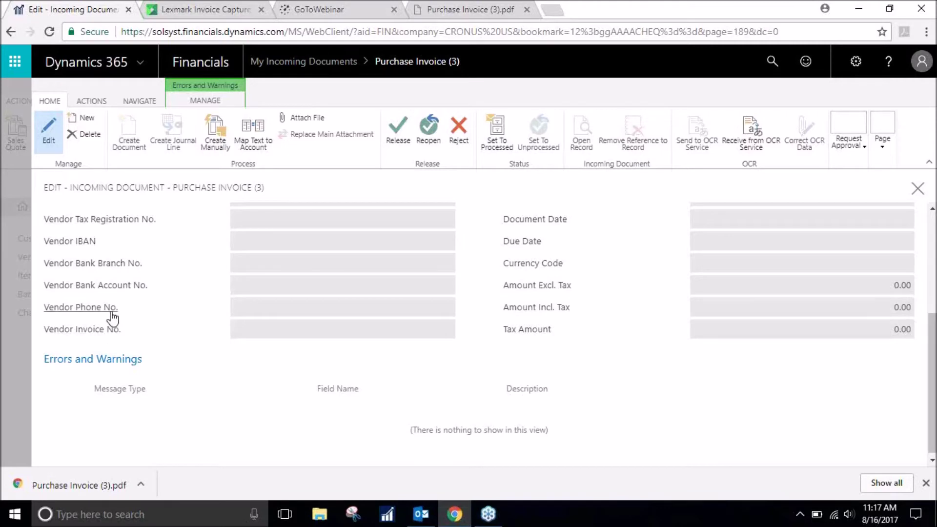
pyautogui.scroll(1, 109, 316)
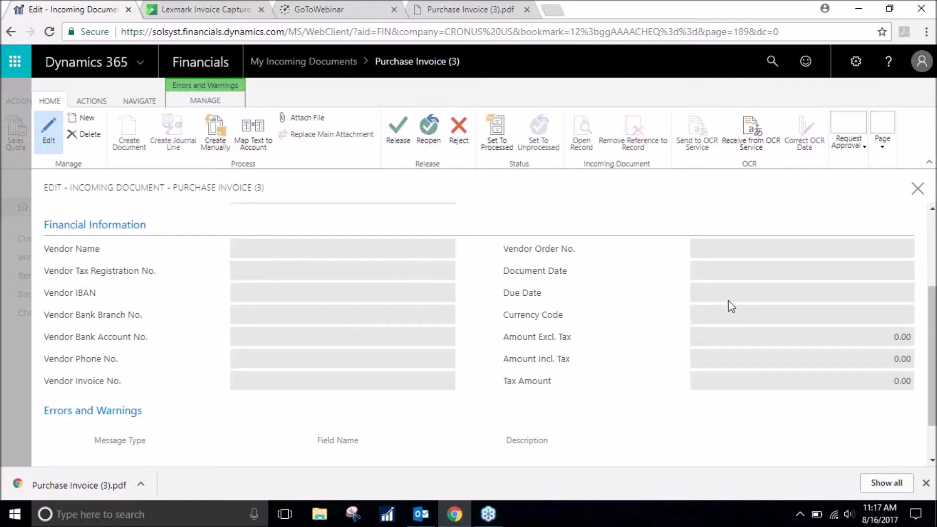
pyautogui.scroll(2, 639, 316)
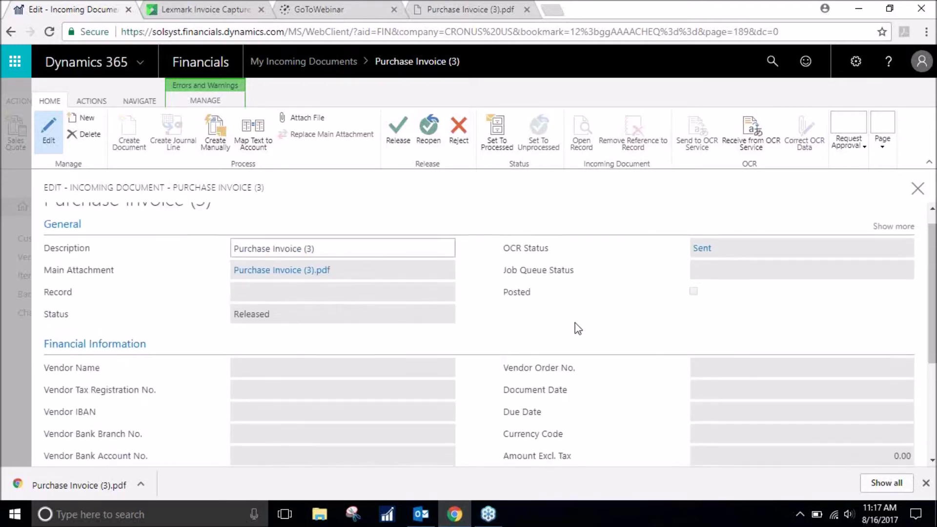
pyautogui.scroll(1, 558, 323)
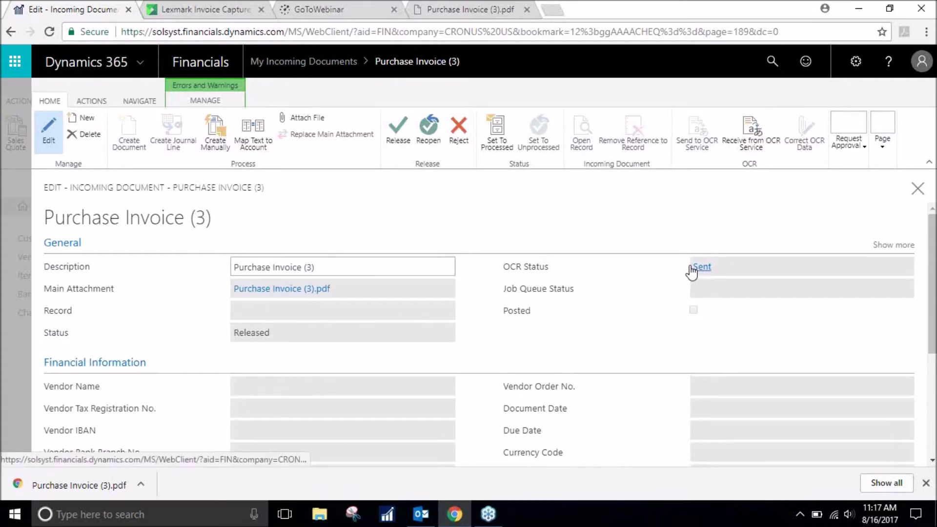
pyautogui.click(747, 136)
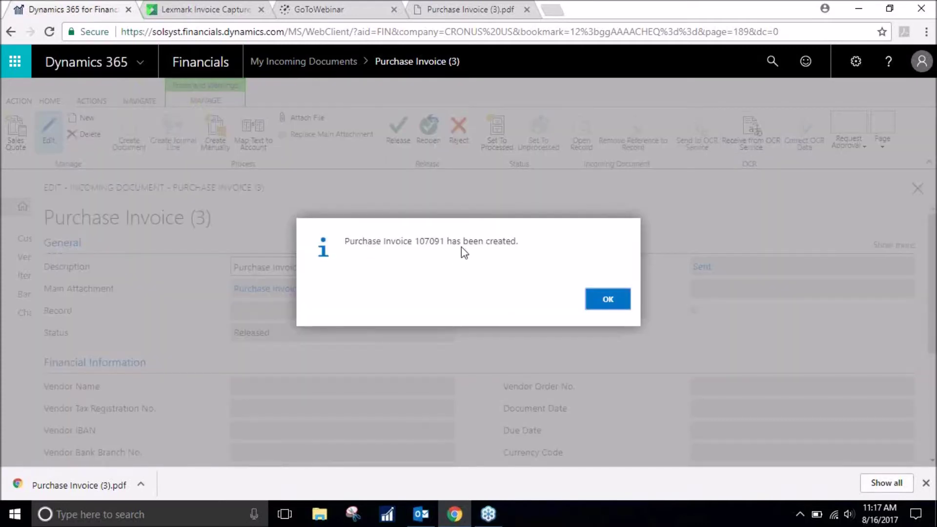
# Acknowledge that purchase invoice 107091 was created and open its record.
pyautogui.click(597, 301)
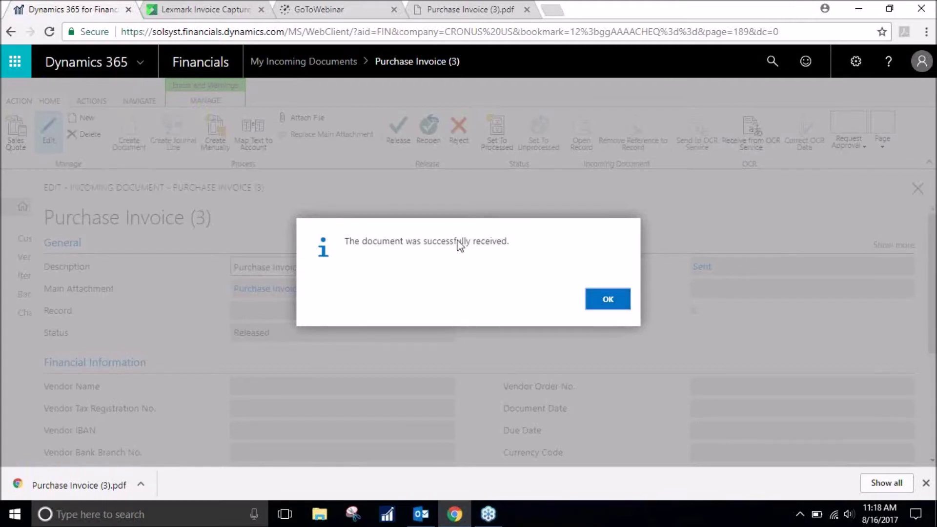
pyautogui.click(595, 299)
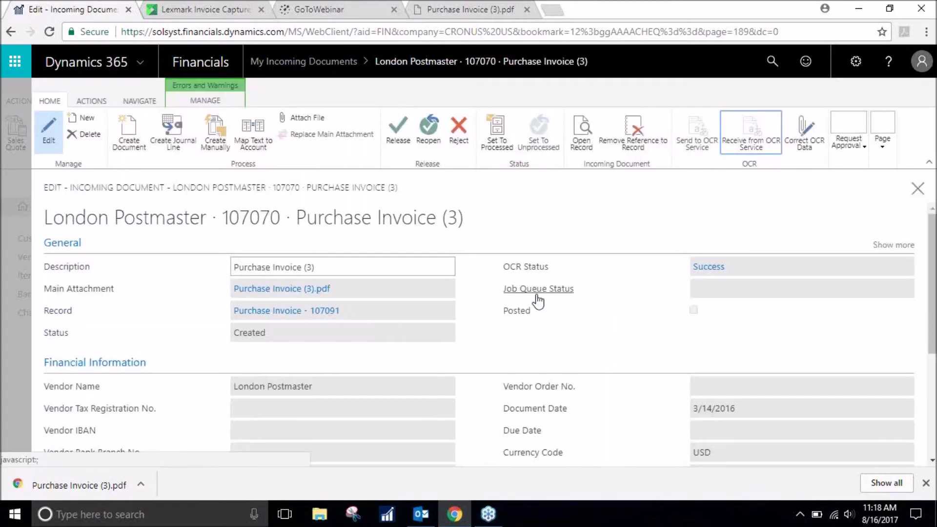
pyautogui.click(324, 315)
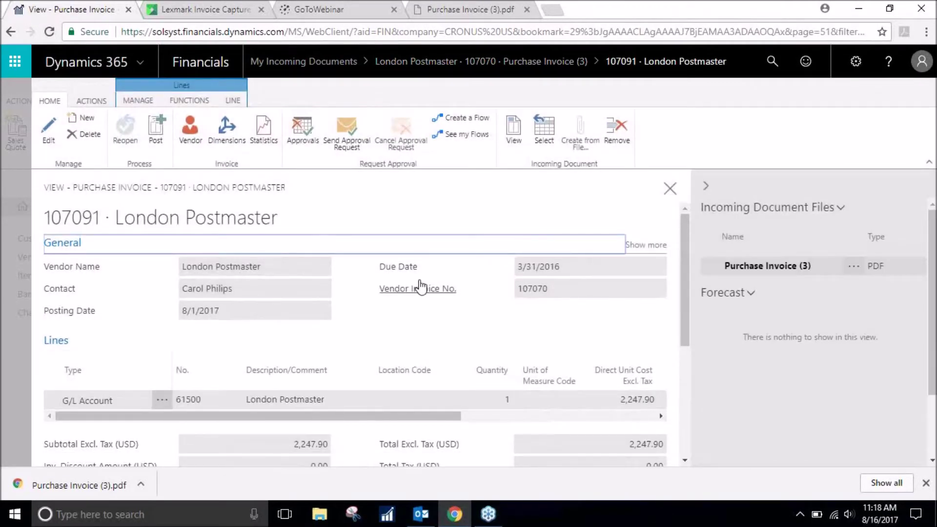
# Review London Postmaster invoice 107091 and send its approval request.
pyautogui.scroll(-2, 418, 286)
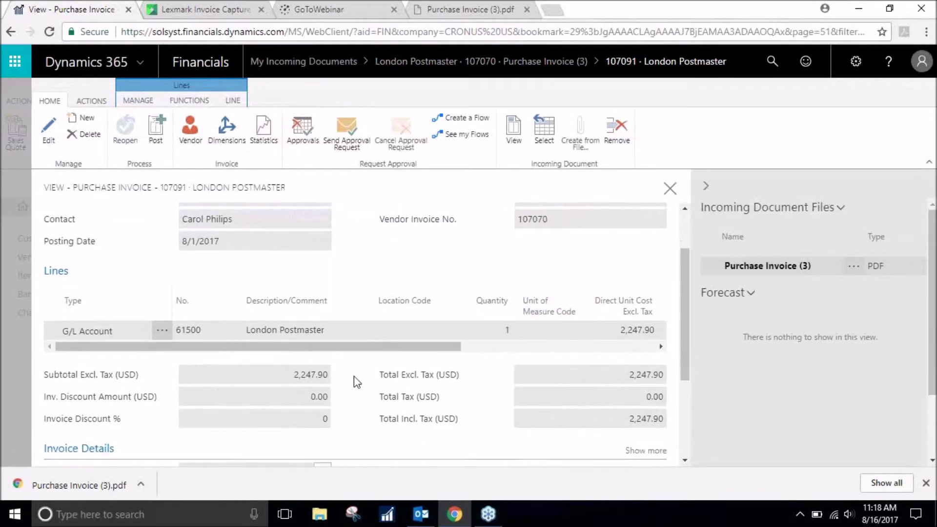
pyautogui.scroll(-4, 318, 383)
pyautogui.scroll(6, 417, 423)
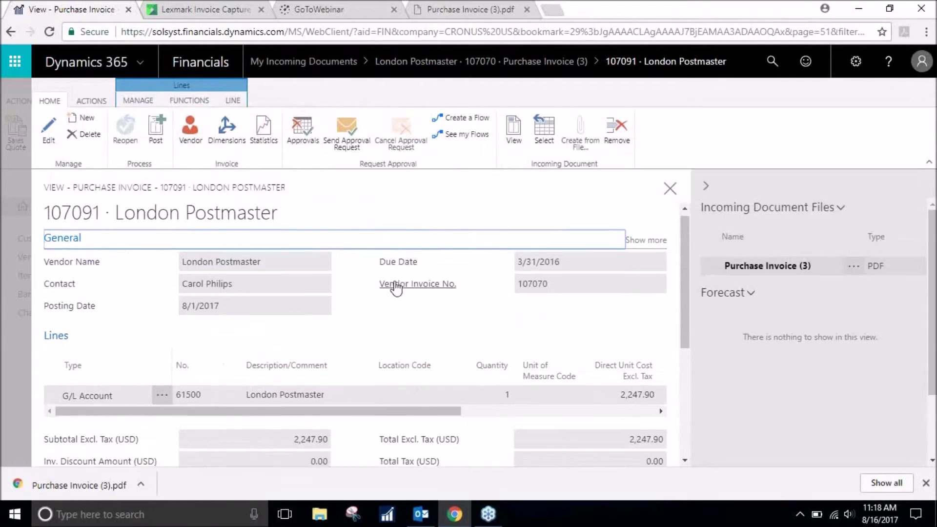
pyautogui.scroll(-2, 397, 286)
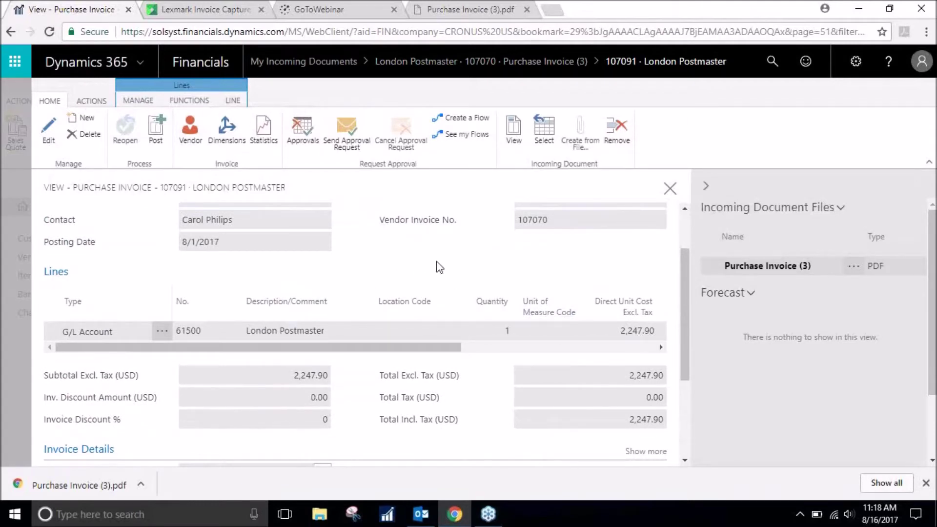
pyautogui.scroll(2, 432, 265)
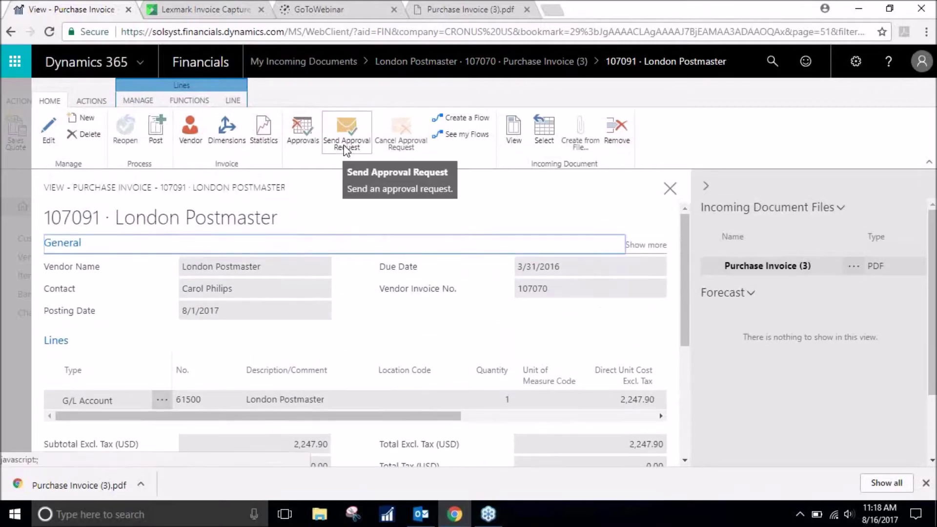
pyautogui.click(351, 133)
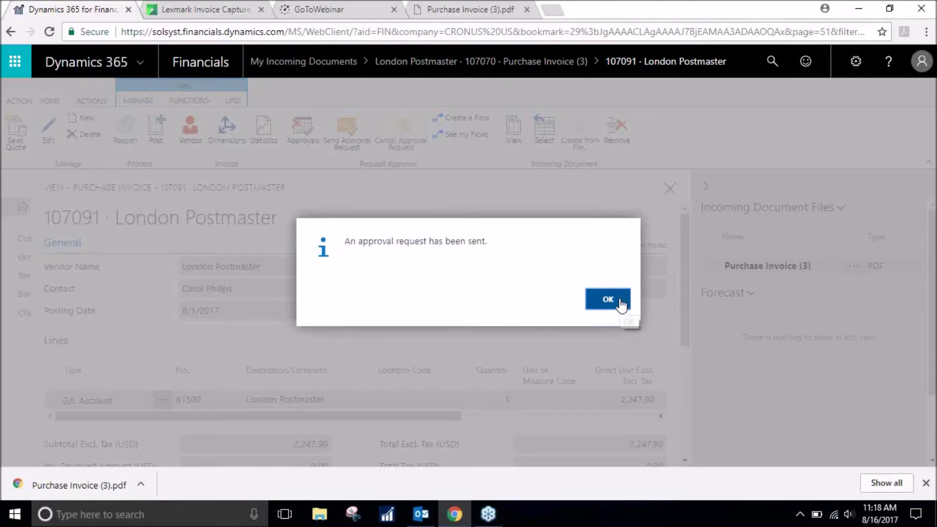
pyautogui.click(621, 303)
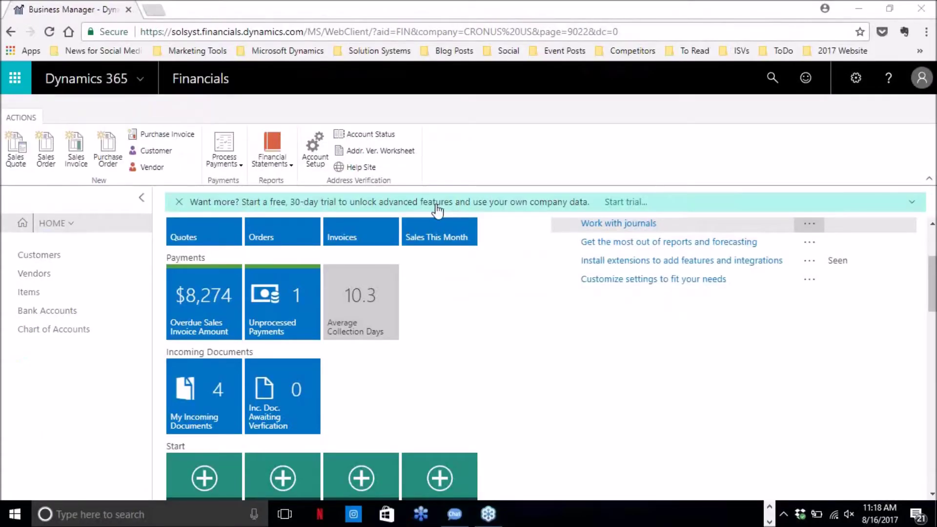
# Open purchase invoice 107091 from the Purchase Invoice (3) incoming document.
pyautogui.click(230, 410)
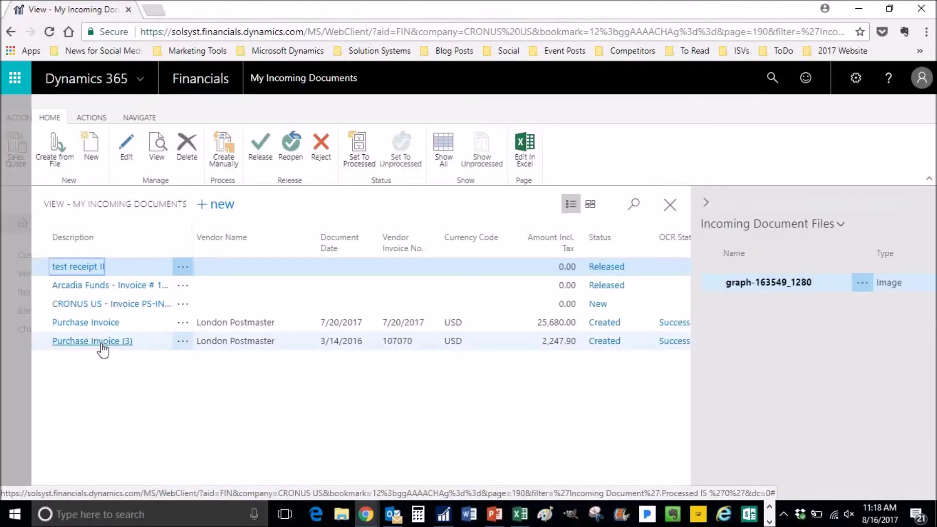
pyautogui.click(102, 343)
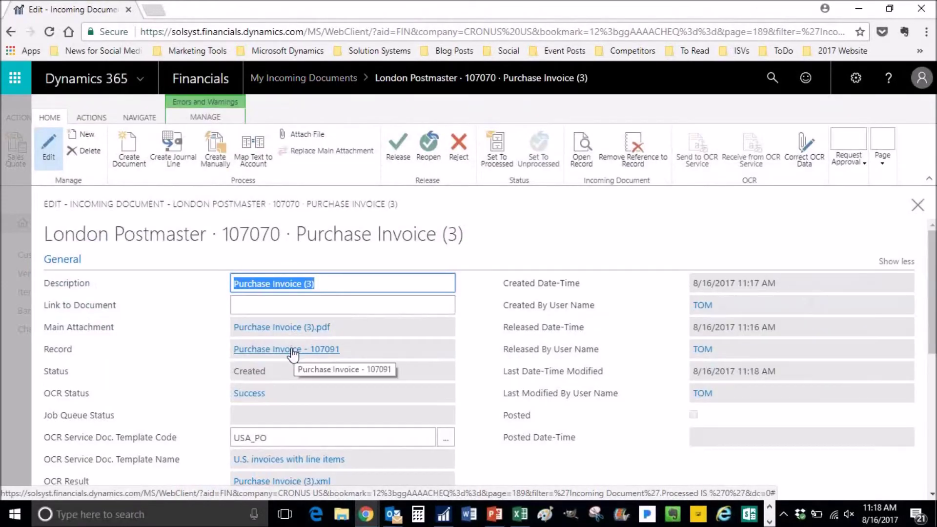
pyautogui.click(292, 352)
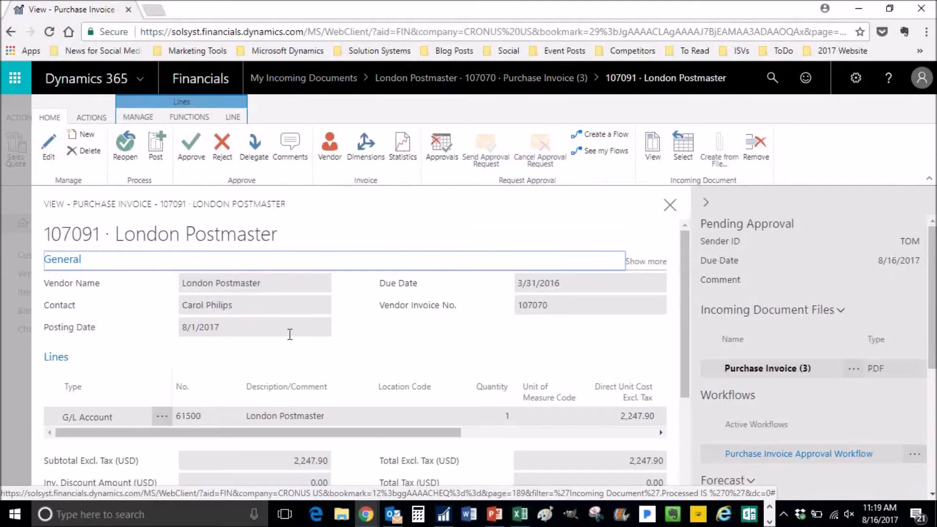
# Approve invoice 107091 and close it without posting.
pyautogui.scroll(-3, 208, 335)
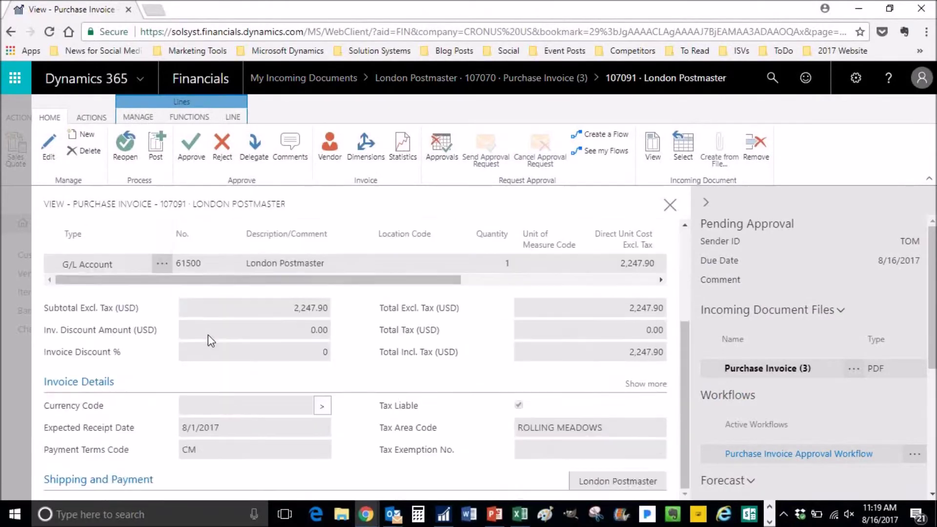
pyautogui.scroll(3, 208, 335)
pyautogui.click(196, 156)
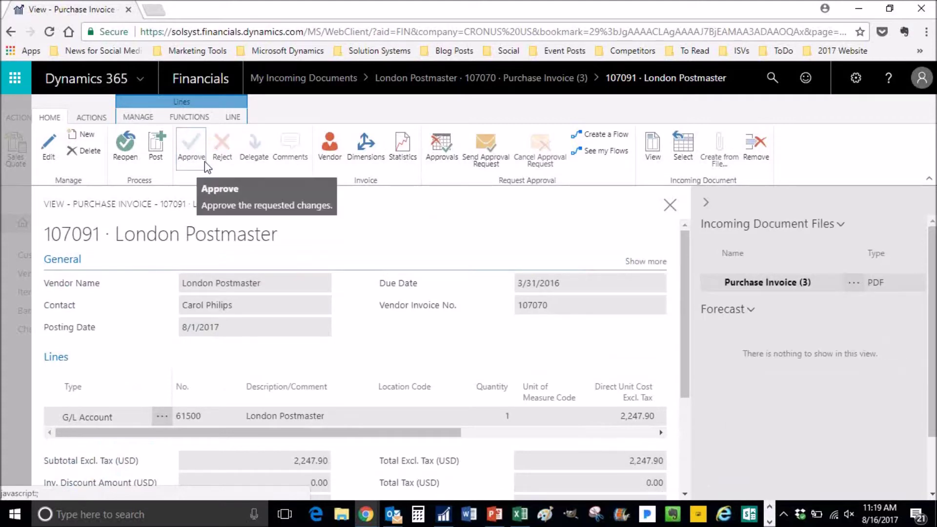
pyautogui.click(670, 204)
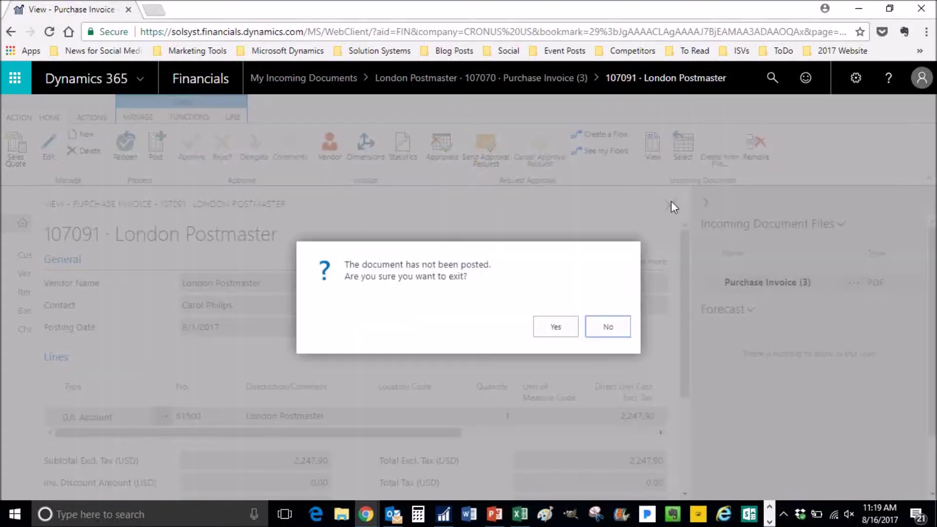
pyautogui.click(554, 334)
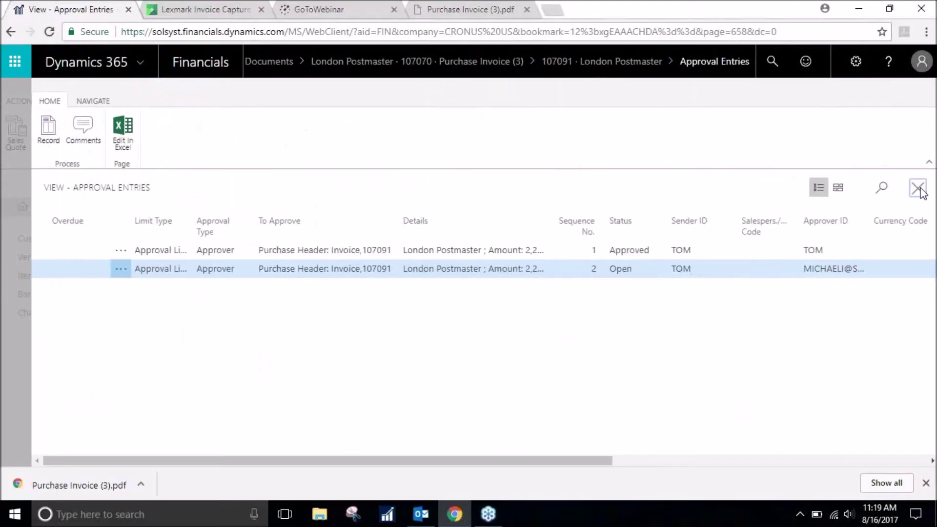
# Review invoice 107091's two Approved entries, scrolling right to the amounts and approval dates.
pyautogui.click(918, 186)
pyautogui.click(308, 127)
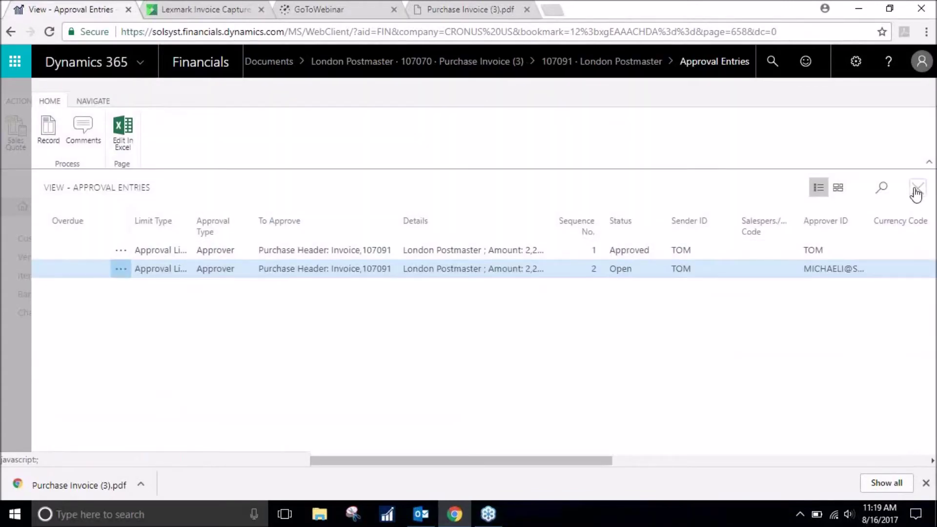
pyautogui.click(916, 190)
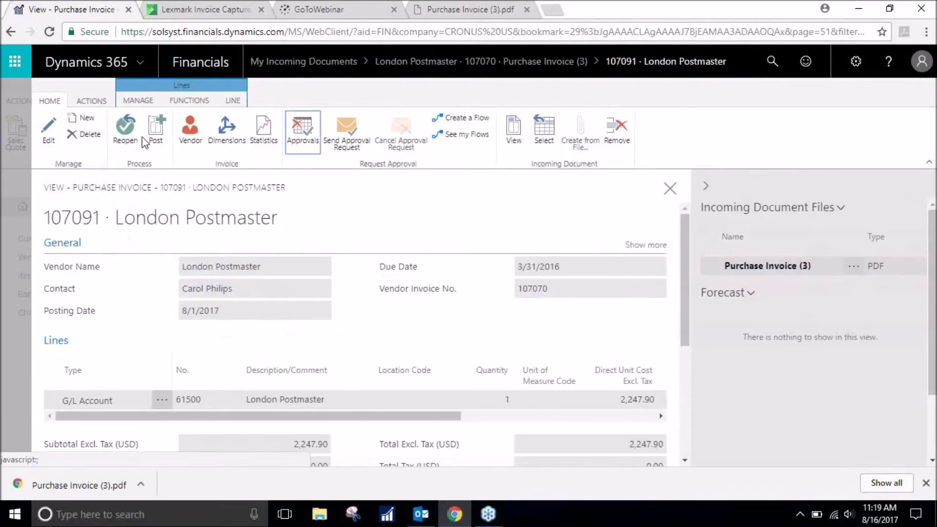
pyautogui.click(304, 128)
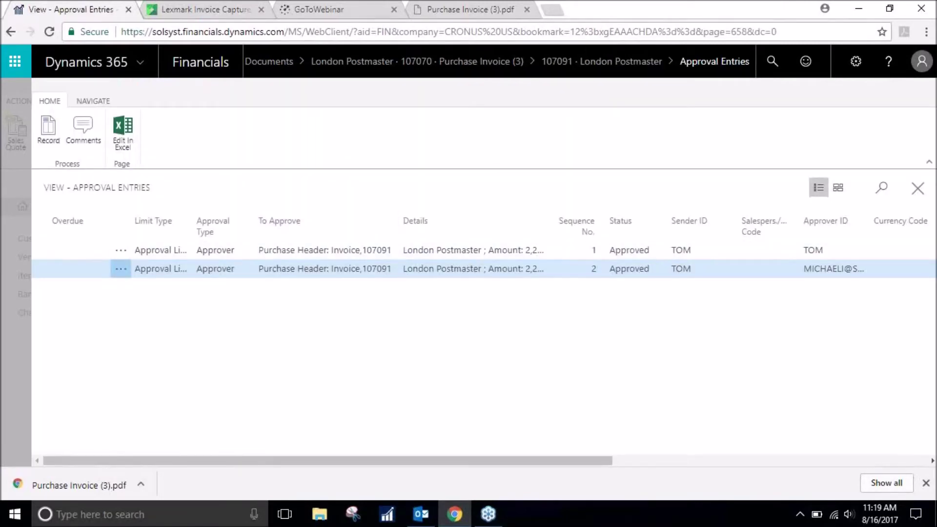
pyautogui.moveTo(610, 462); pyautogui.dragTo(906, 452)
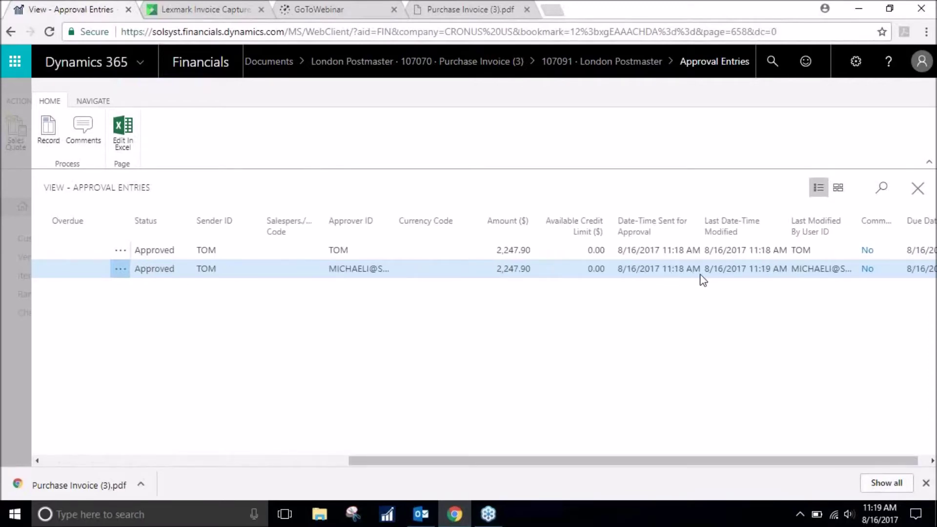
pyautogui.click(917, 190)
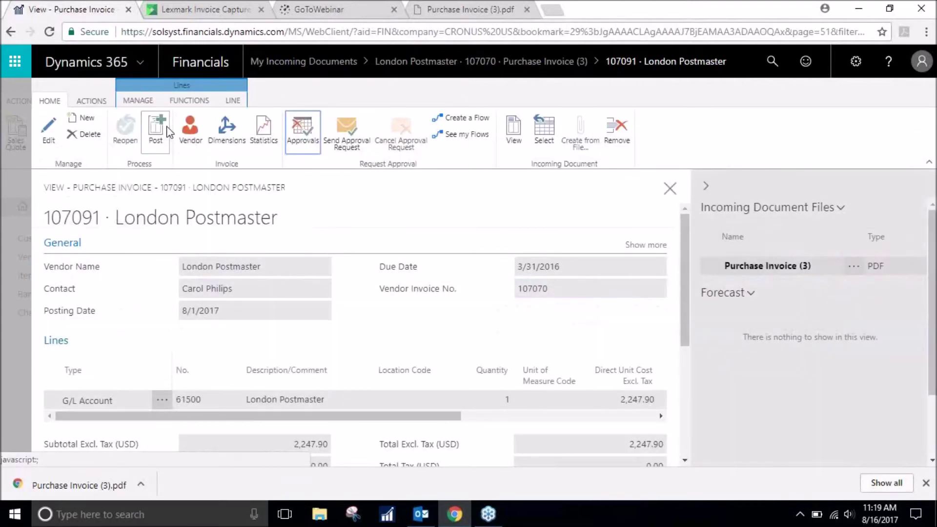
# Attempt to post invoice 107091 twice, dismissing both not-approved errors.
pyautogui.click(157, 139)
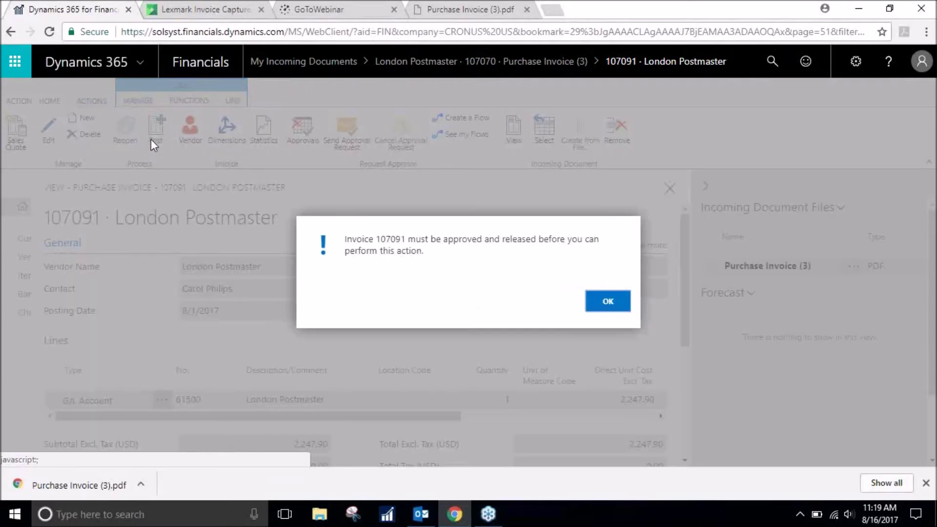
pyautogui.click(608, 301)
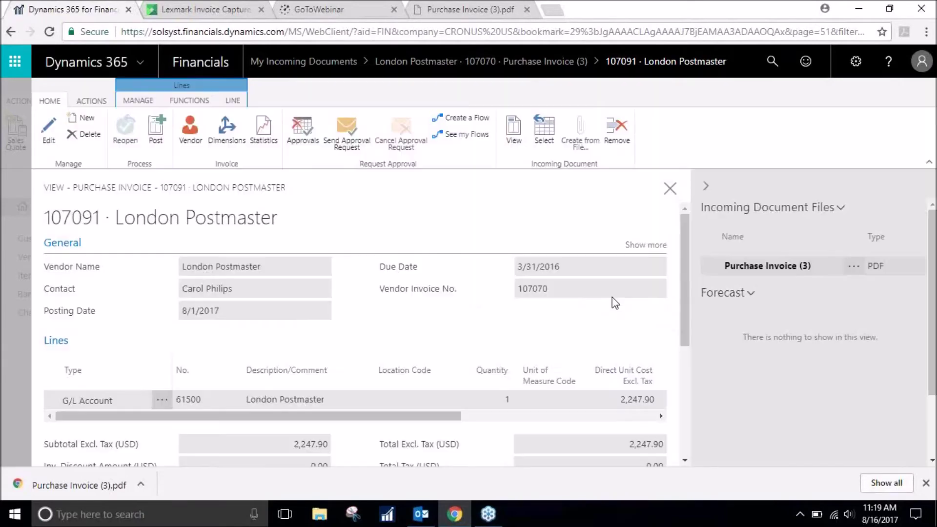
pyautogui.click(156, 128)
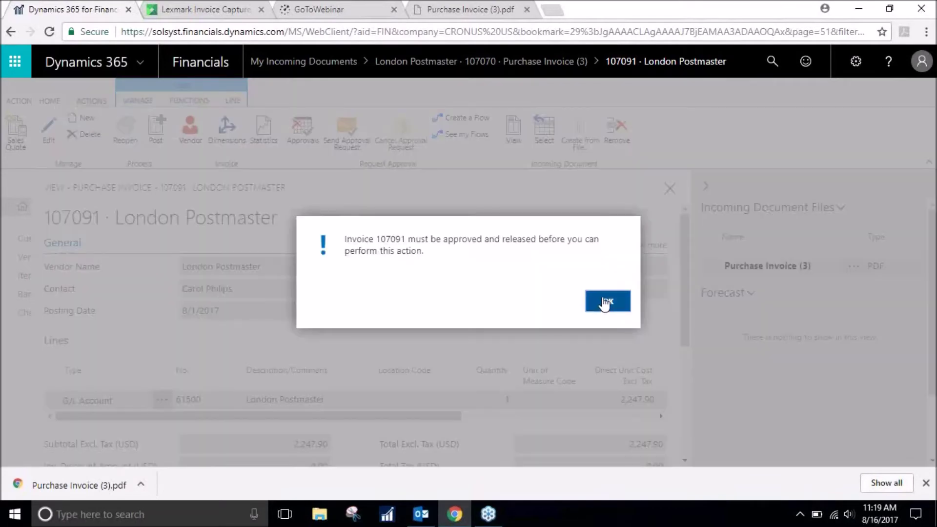
pyautogui.click(605, 302)
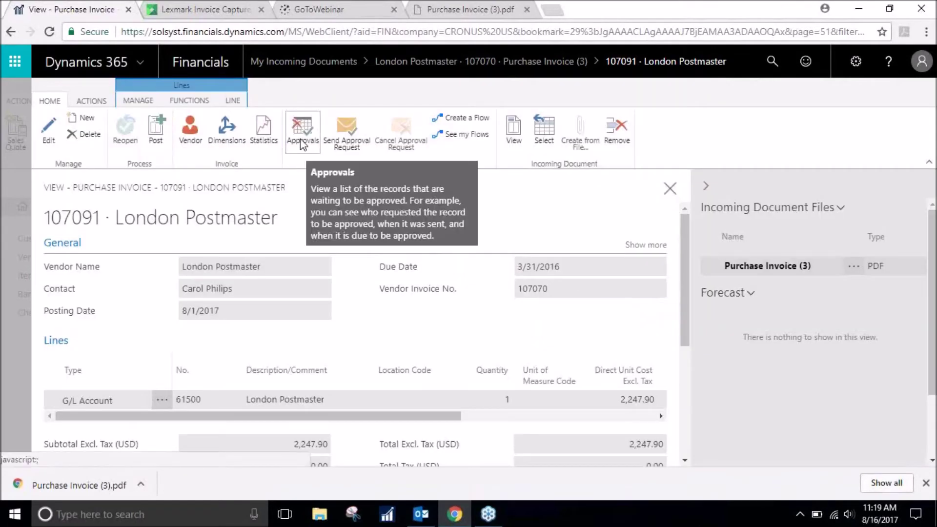
# Send a new approval request for invoice 107091 and move to the approver's session.
pyautogui.click(336, 139)
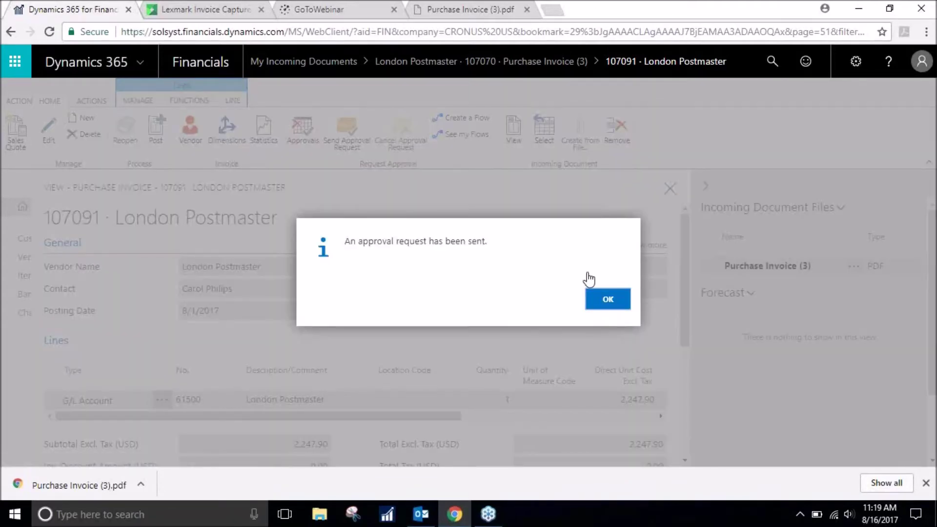
pyautogui.click(605, 303)
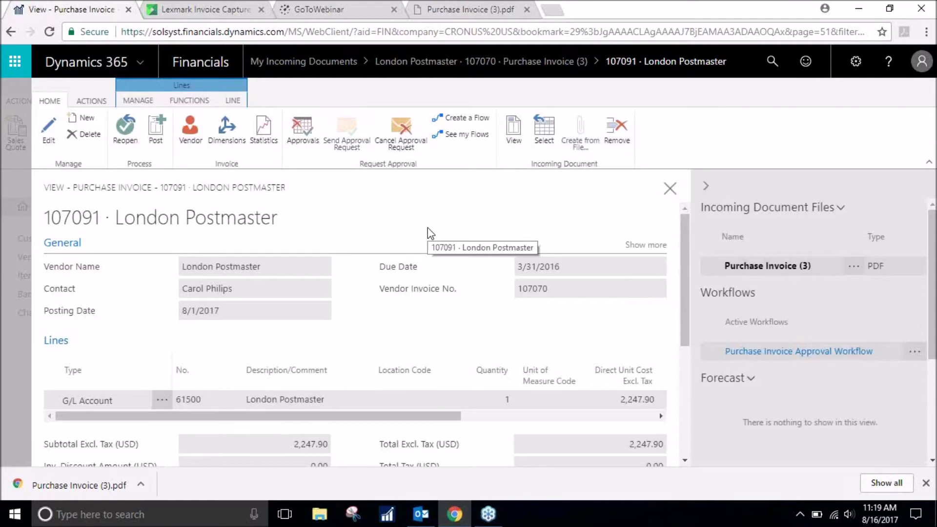
pyautogui.click(489, 518)
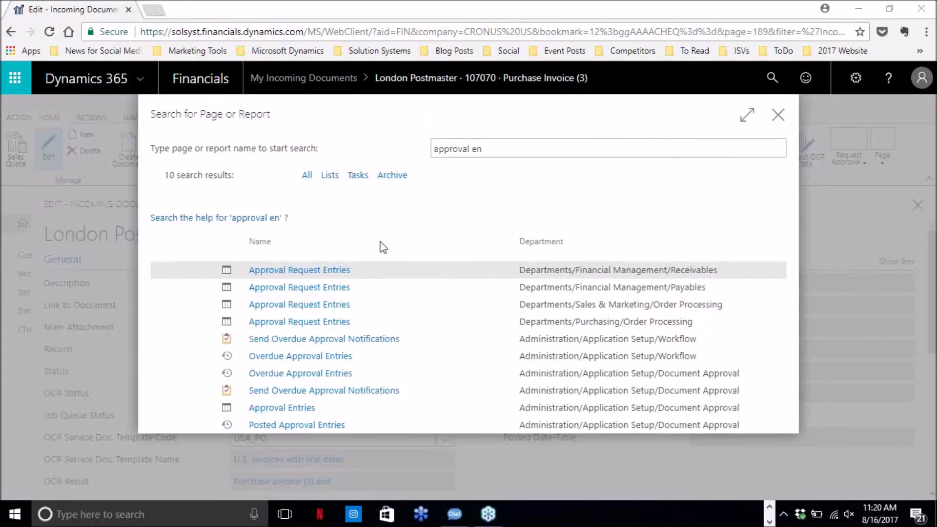
# In Approval Entries, select the Open approval entry for invoice 107091.
pyautogui.click(292, 410)
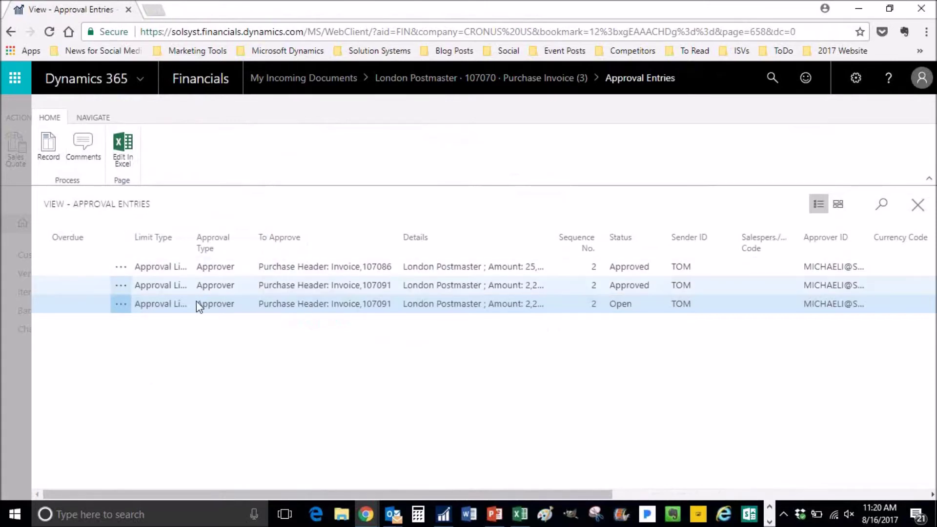
pyautogui.click(93, 118)
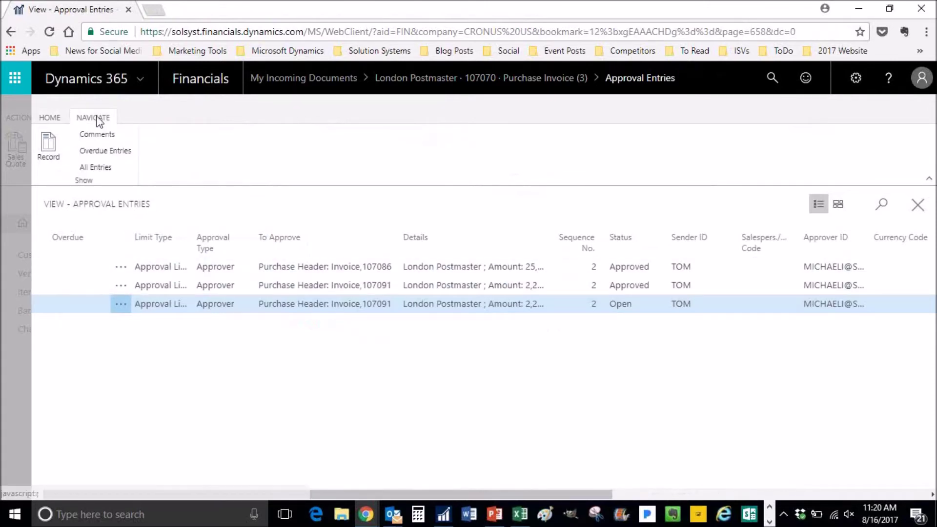
pyautogui.click(51, 118)
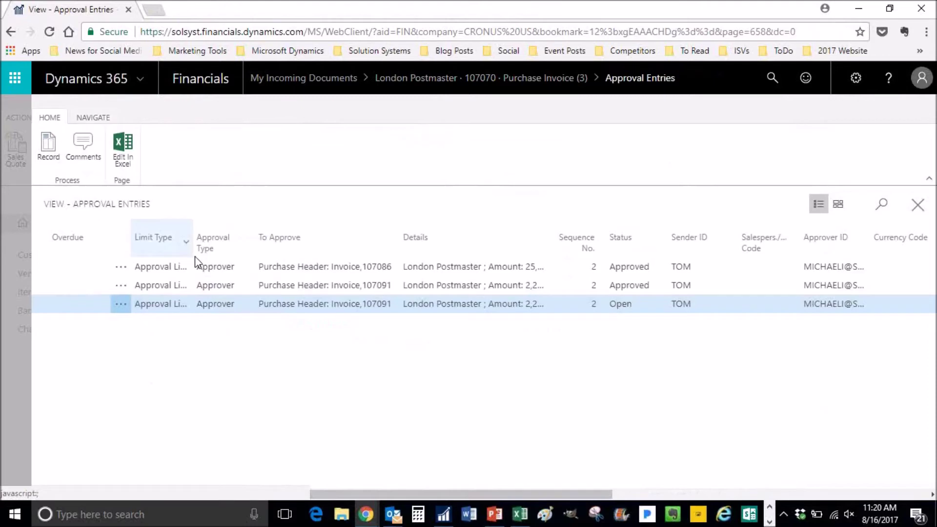
pyautogui.click(250, 303)
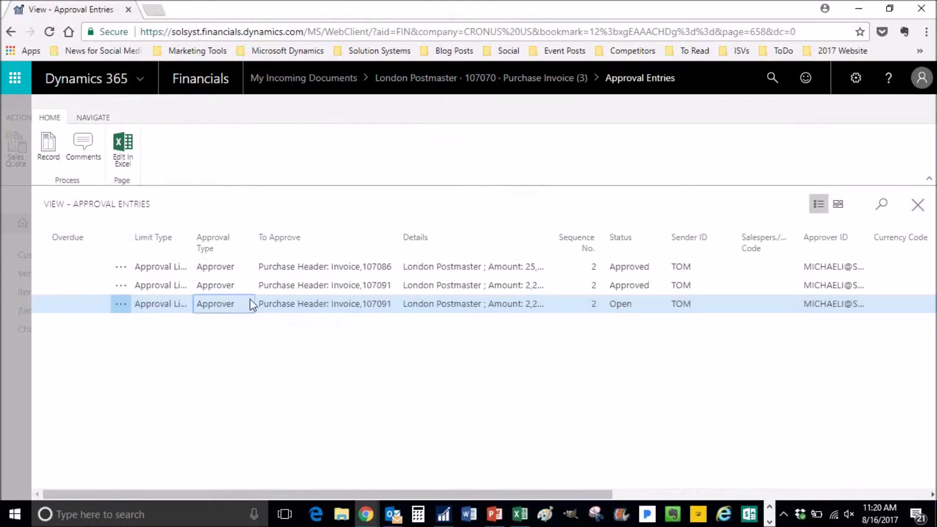
# Approve purchase invoice 107091 from its approval entry, then close the unposted invoice.
pyautogui.click(48, 146)
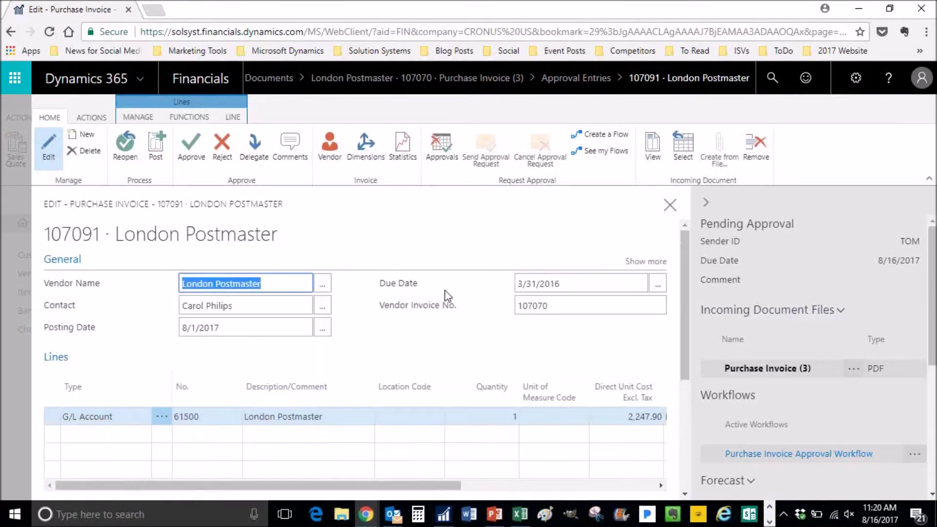
pyautogui.scroll(-3, 445, 290)
pyautogui.scroll(3, 446, 290)
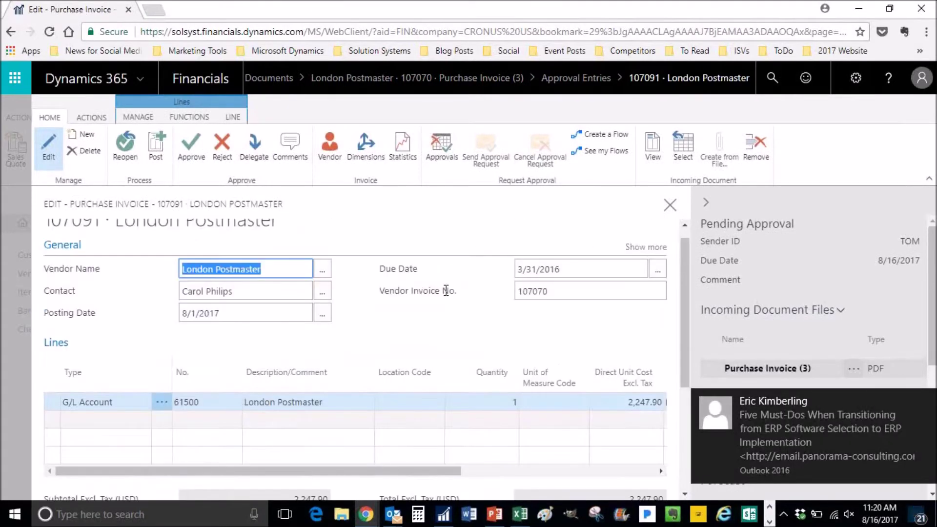
pyautogui.click(189, 157)
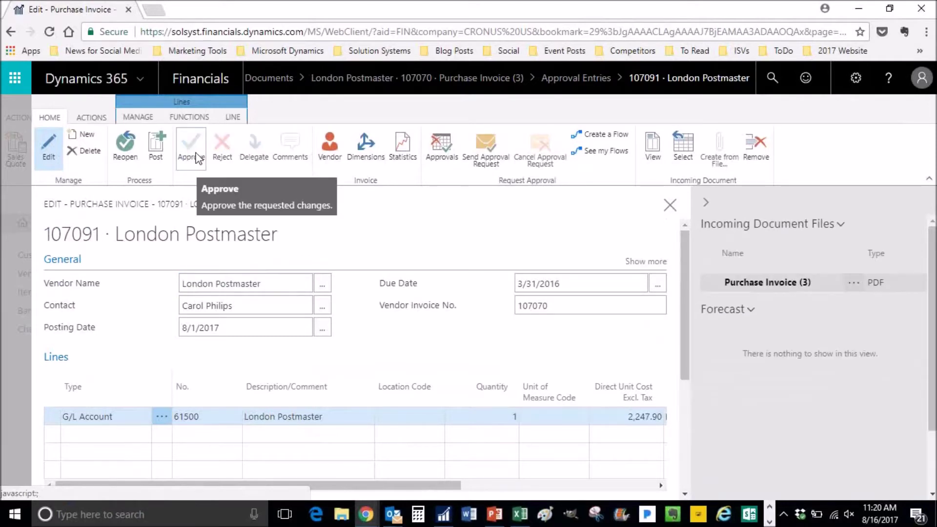
pyautogui.click(659, 204)
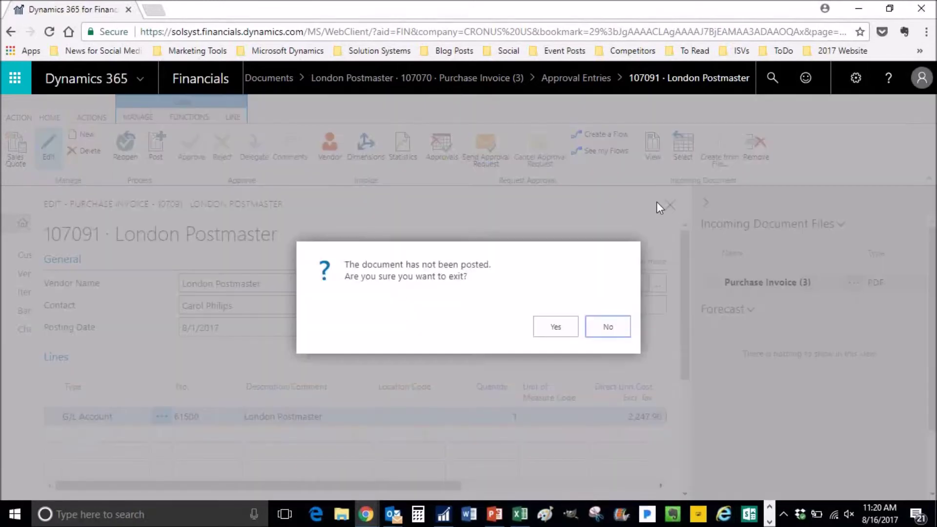
pyautogui.click(549, 334)
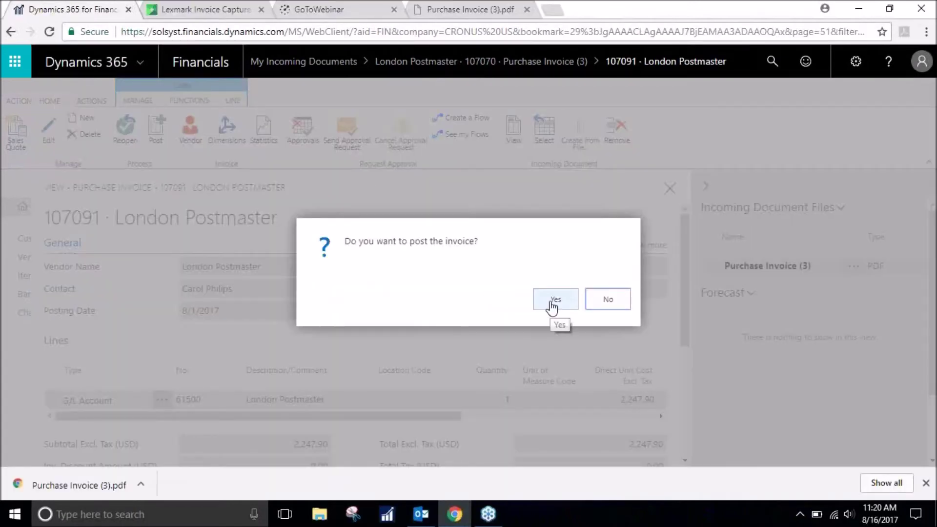
# Post invoice 107091, then review the resulting posted invoice 108009 and close it.
pyautogui.click(552, 302)
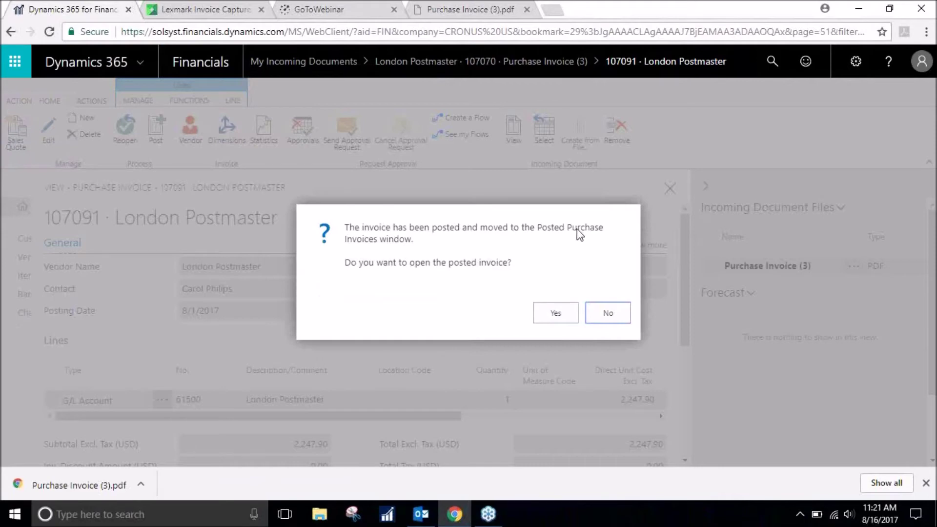
pyautogui.click(559, 315)
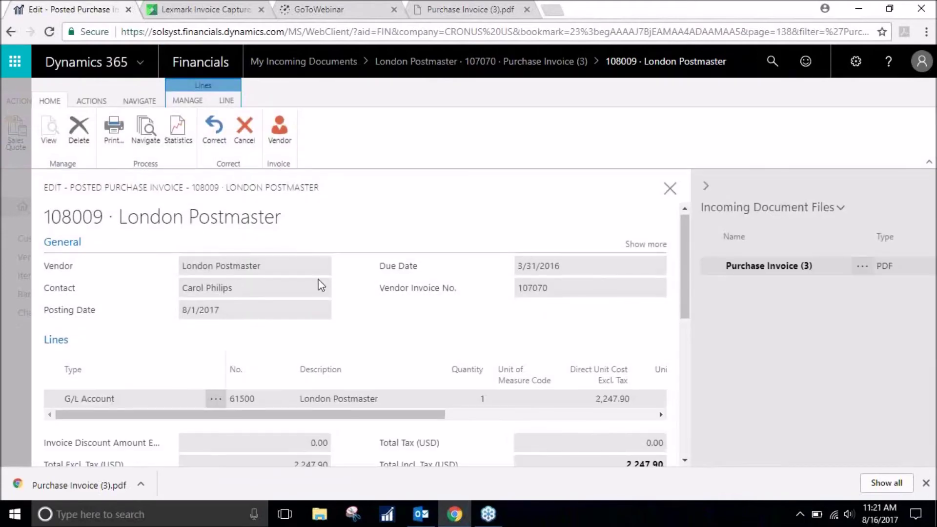
pyautogui.scroll(-4, 380, 293)
pyautogui.scroll(-3, 373, 307)
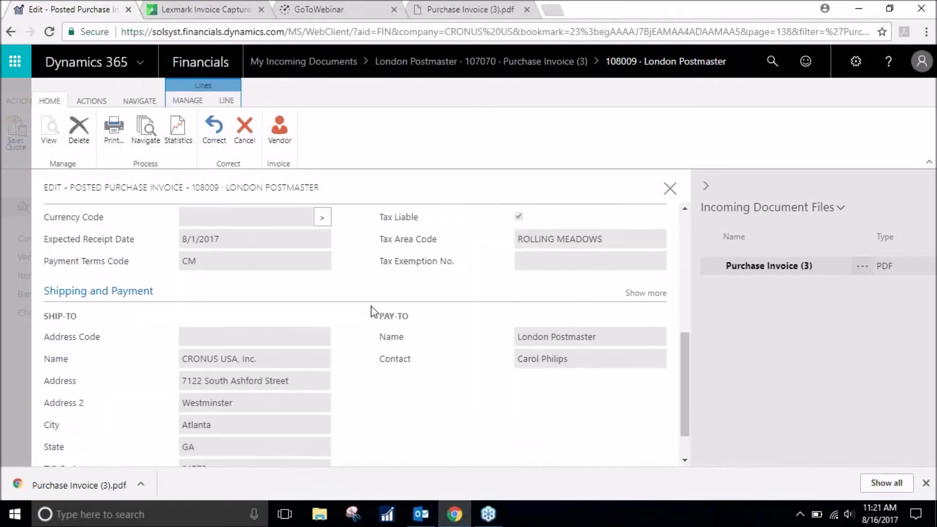
pyautogui.scroll(7, 361, 300)
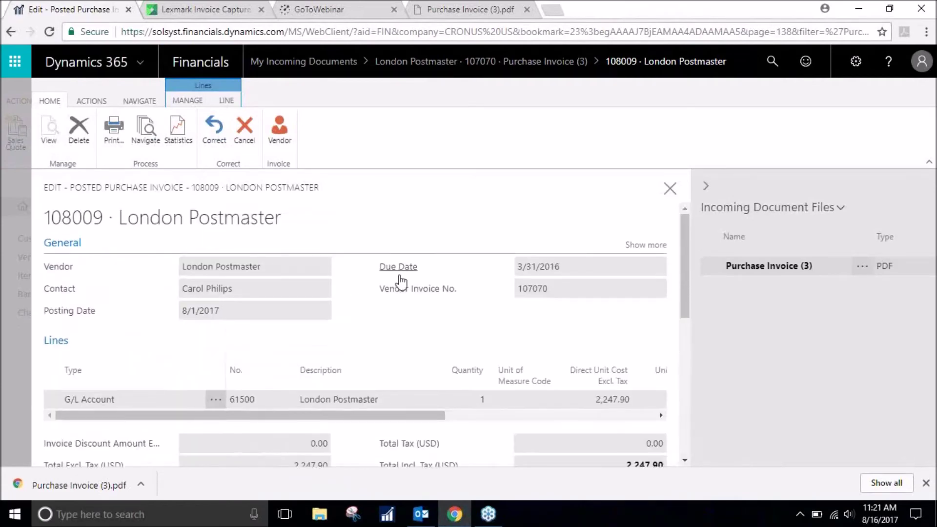
pyautogui.click(666, 187)
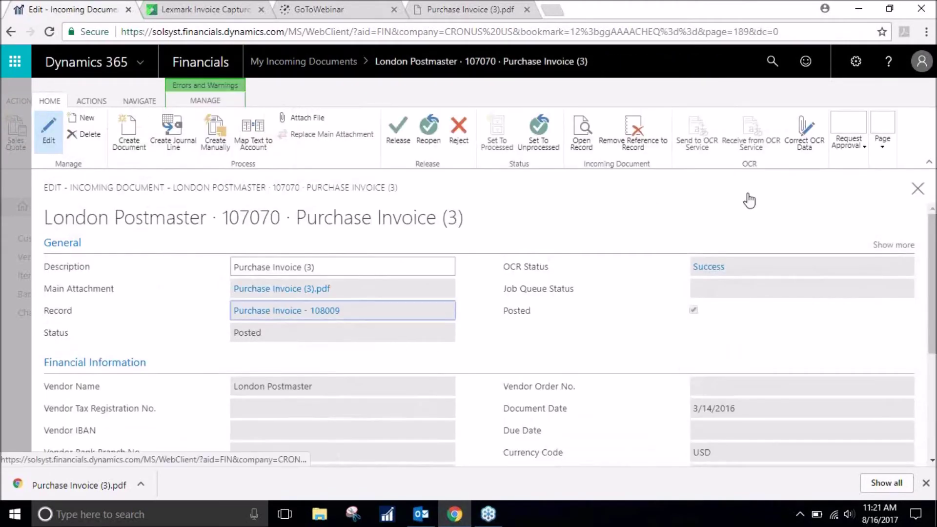
# Close the incoming document pages and go to the Finance area's payment journal batches.
pyautogui.click(918, 189)
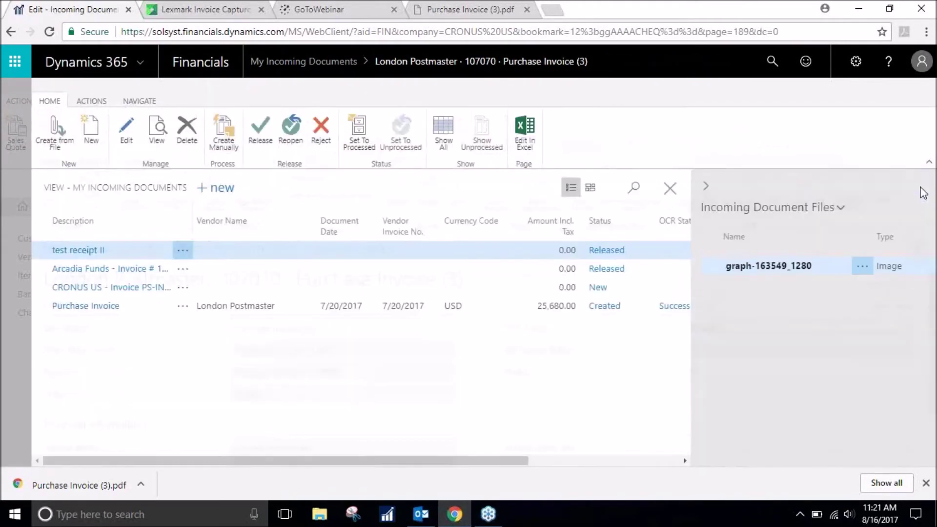
pyautogui.click(670, 189)
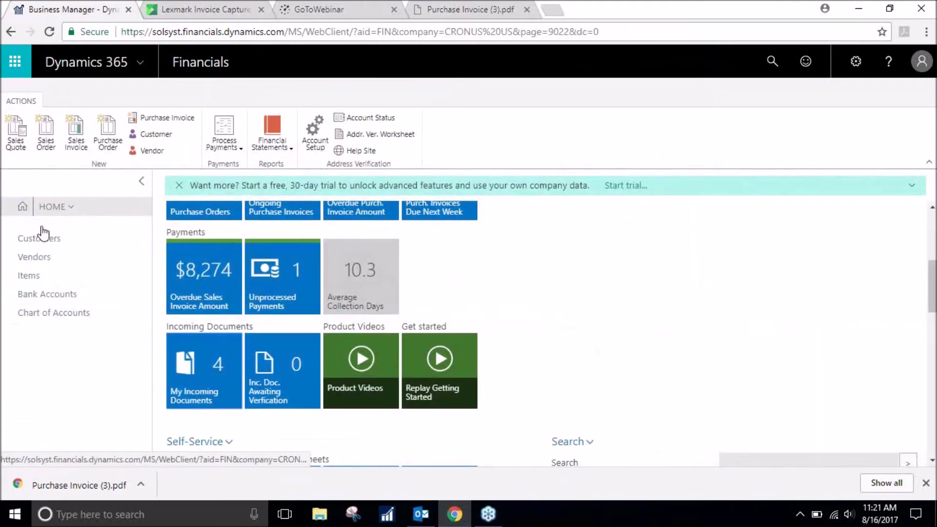
pyautogui.click(70, 208)
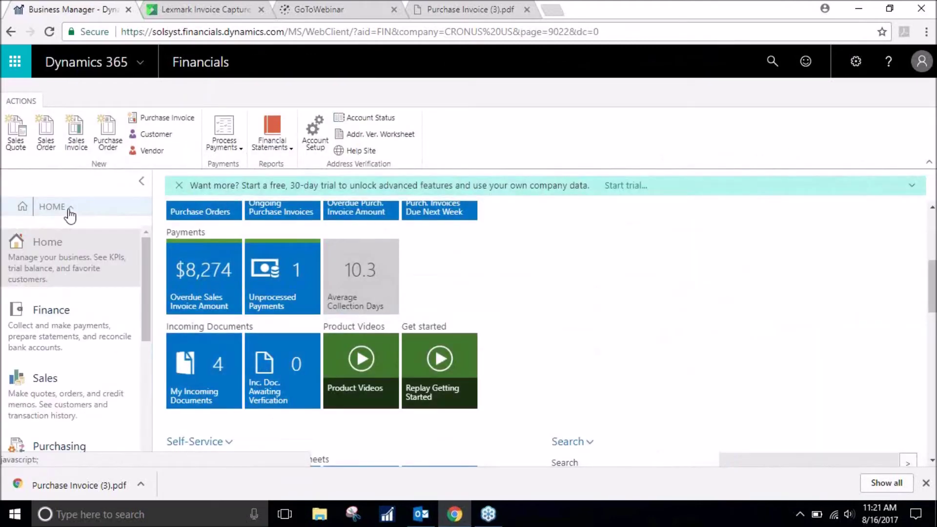
pyautogui.click(74, 330)
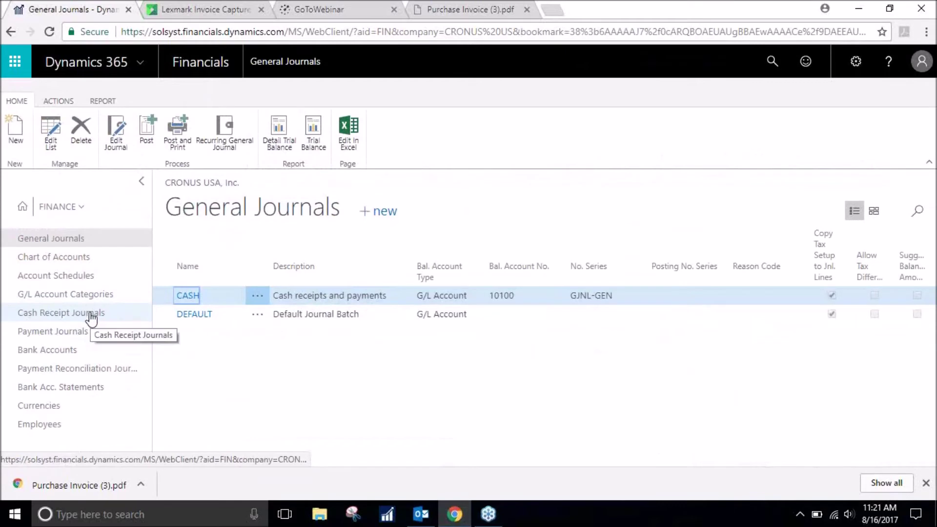
pyautogui.click(76, 332)
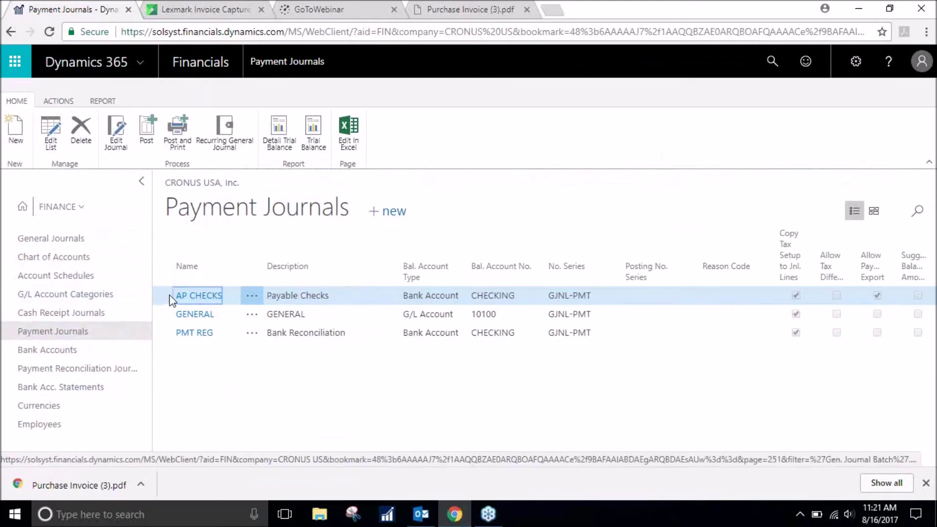
# Open the AP CHECKS journal batch for editing.
pyautogui.click(122, 145)
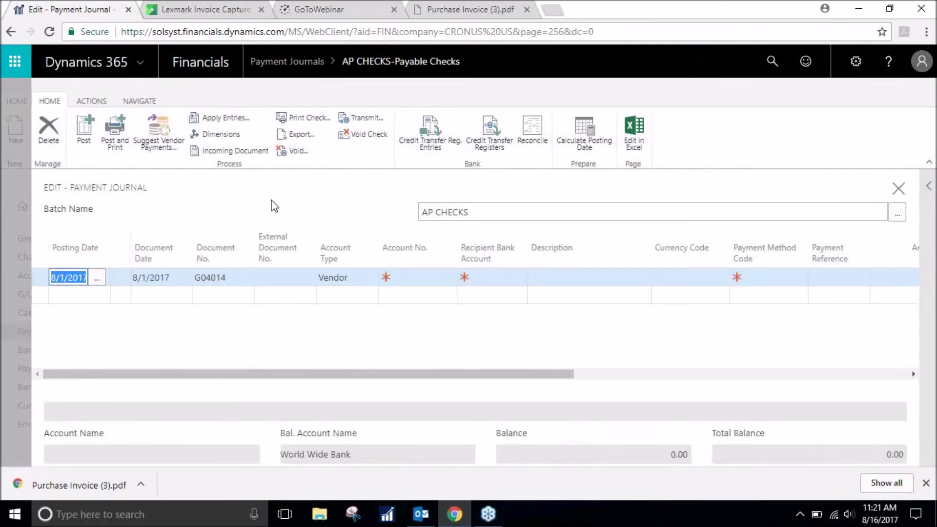
# Run Suggest Vendor Payments with Bank Account CHECKING and Computer Check, accepting the created lines.
pyautogui.click(163, 142)
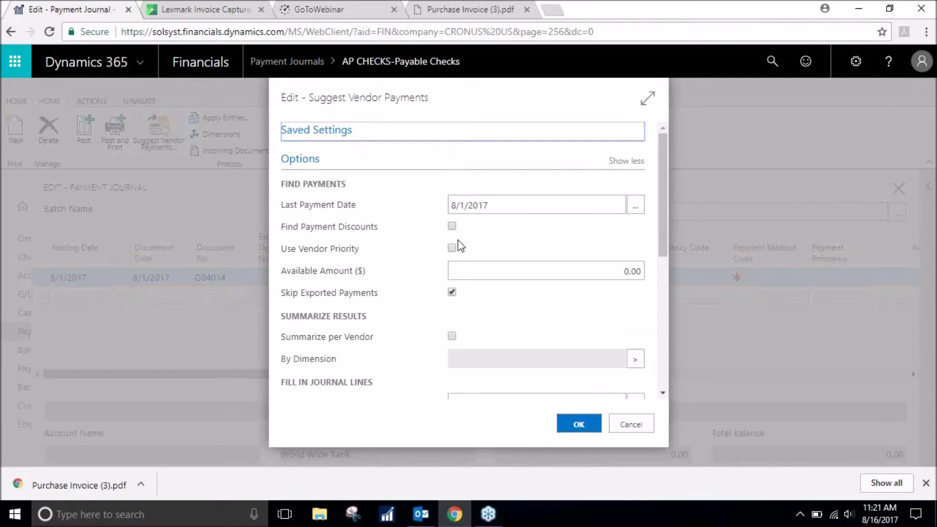
pyautogui.scroll(-5, 459, 245)
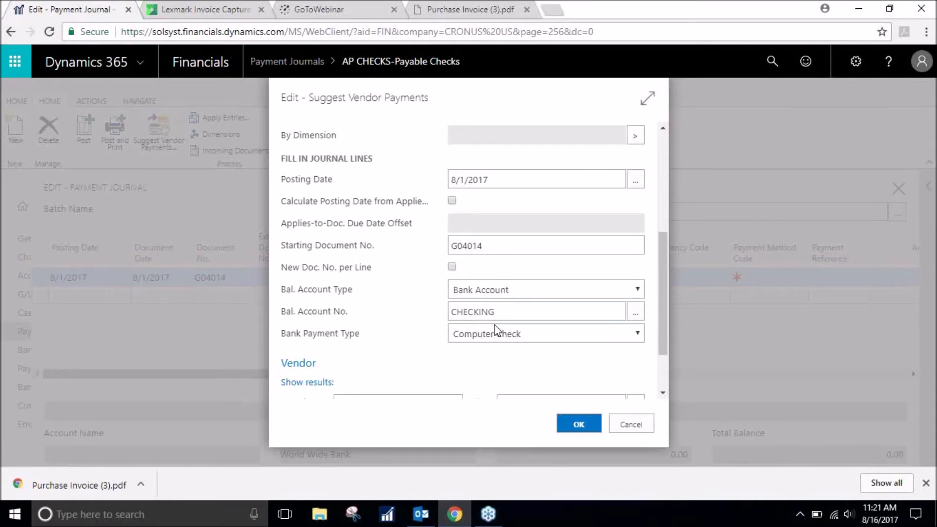
pyautogui.scroll(-1, 483, 291)
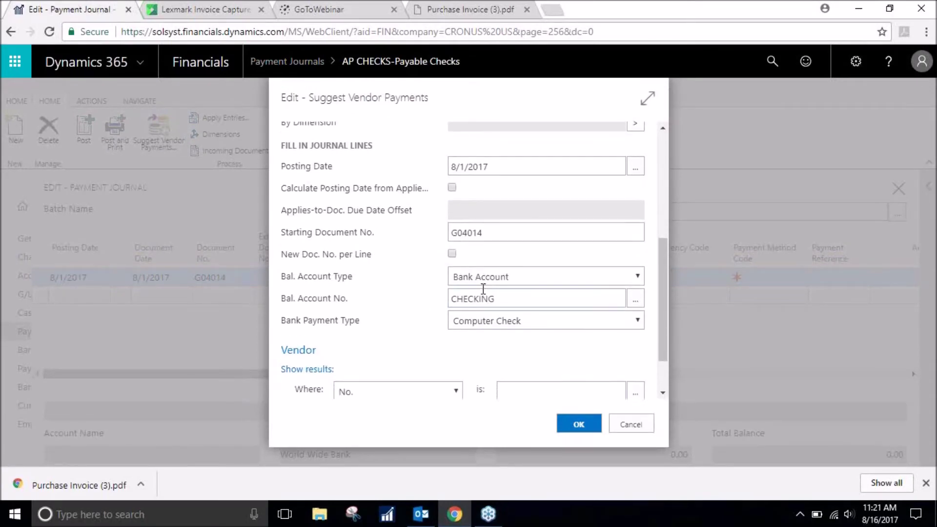
pyautogui.scroll(-1, 561, 271)
pyautogui.click(636, 282)
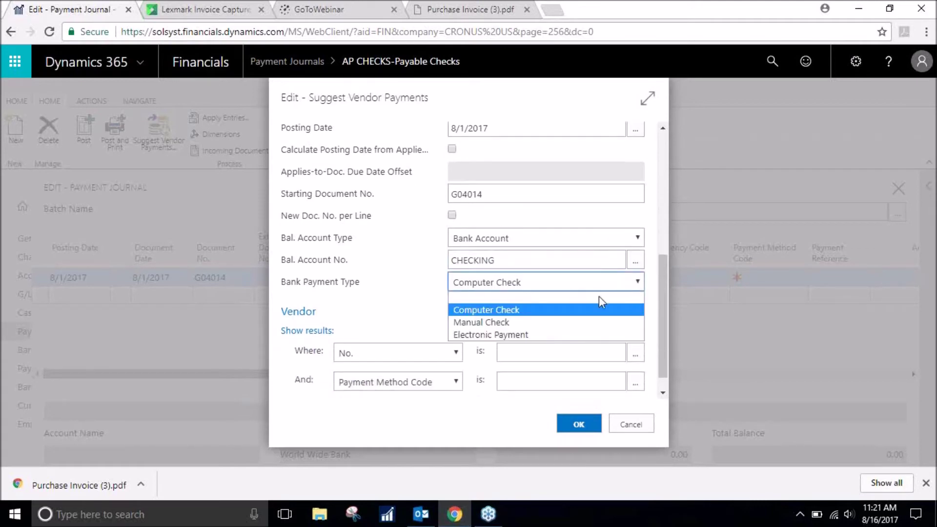
pyautogui.click(639, 283)
pyautogui.click(638, 238)
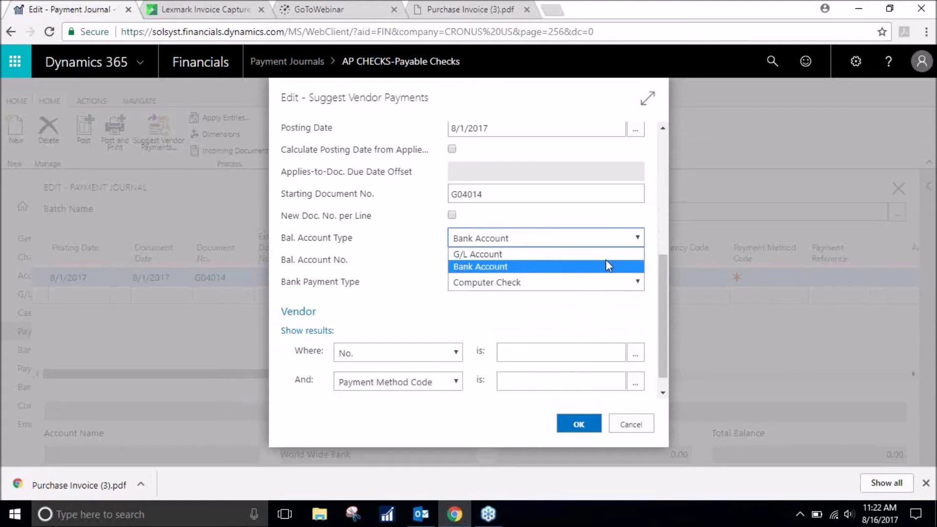
pyautogui.click(638, 237)
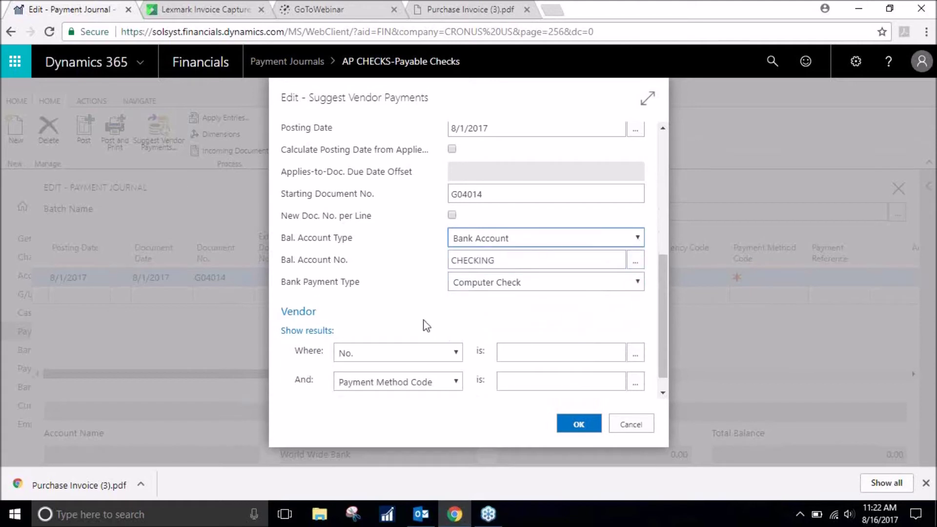
pyautogui.scroll(-1, 441, 309)
pyautogui.scroll(1, 505, 287)
pyautogui.scroll(-1, 469, 330)
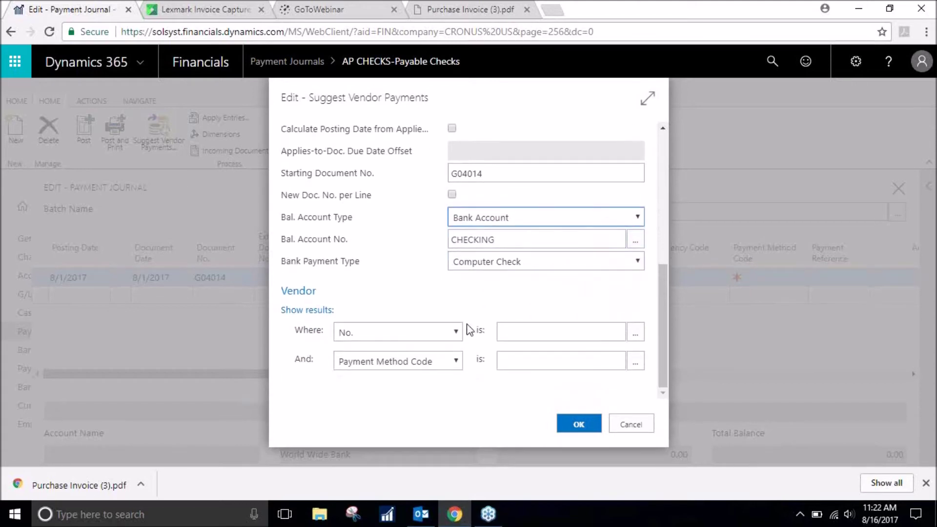
pyautogui.click(575, 424)
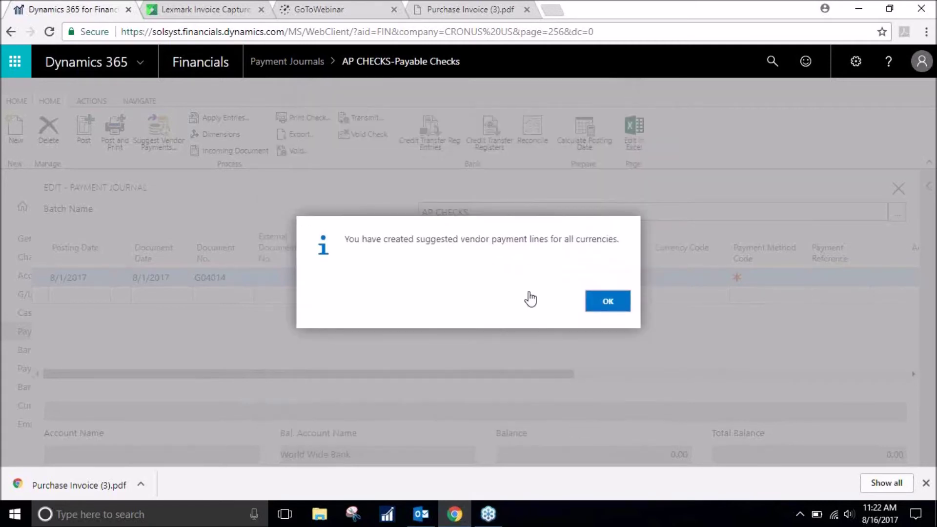
pyautogui.click(606, 307)
# Inspect the 2,247.90 London Postmaster payment line's amount and applies-to invoice 108009.
pyautogui.moveTo(456, 377); pyautogui.dragTo(605, 377)
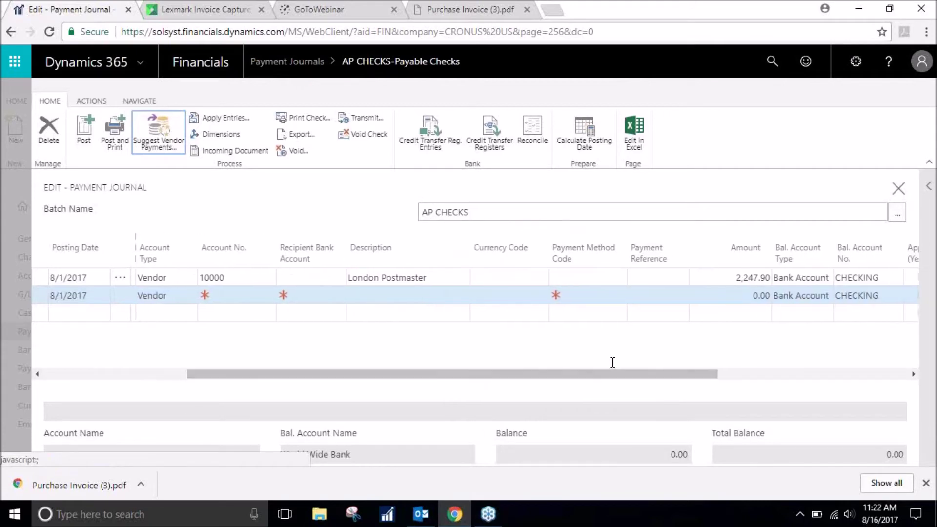
pyautogui.moveTo(676, 377); pyautogui.dragTo(903, 384)
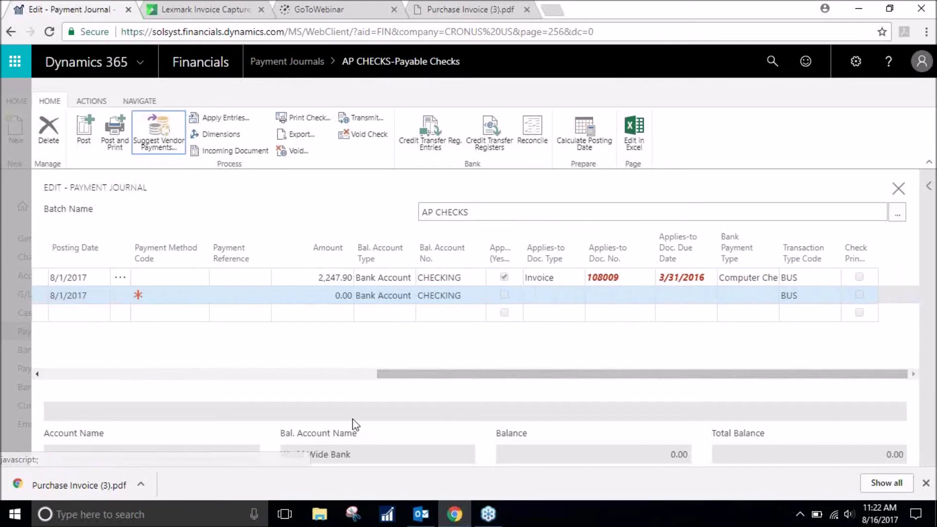
pyautogui.click(925, 483)
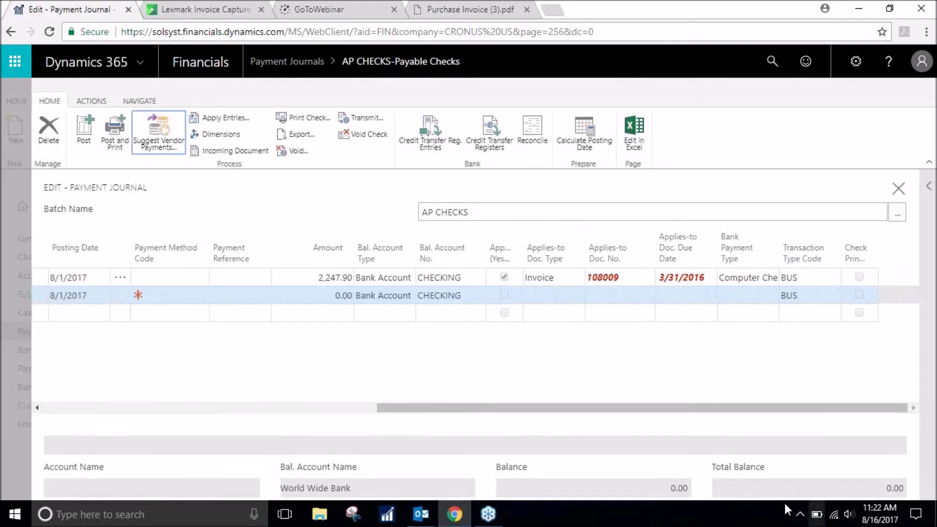
pyautogui.click(37, 277)
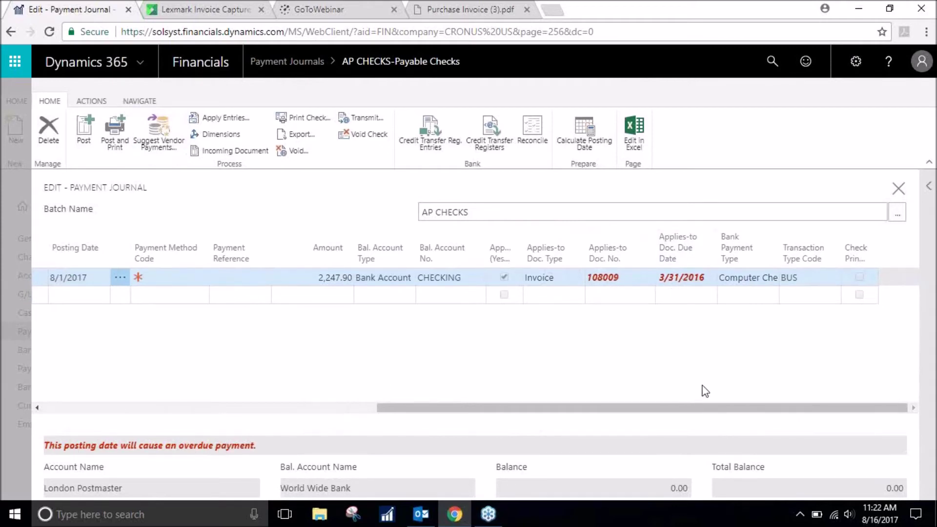
pyautogui.moveTo(710, 408); pyautogui.dragTo(375, 409)
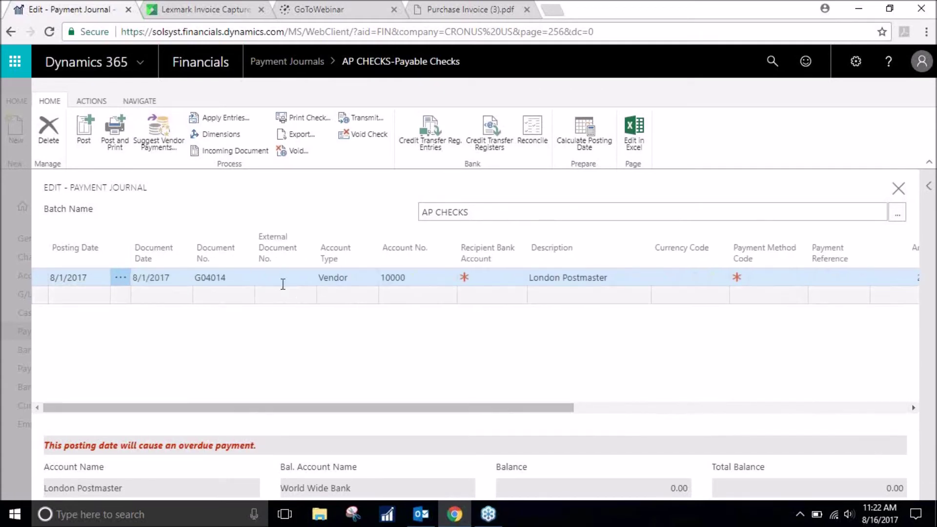
pyautogui.click(102, 103)
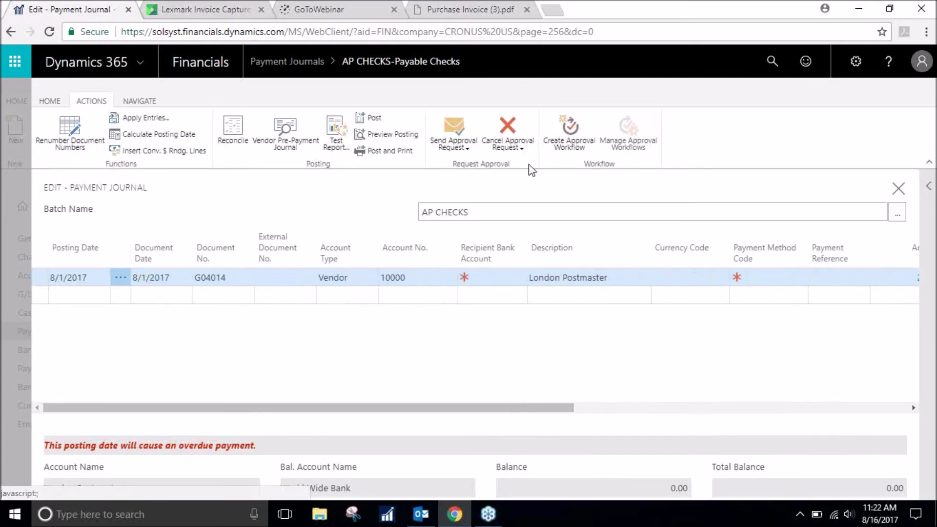
# Send an approval request for the whole AP CHECKS journal batch.
pyautogui.click(465, 147)
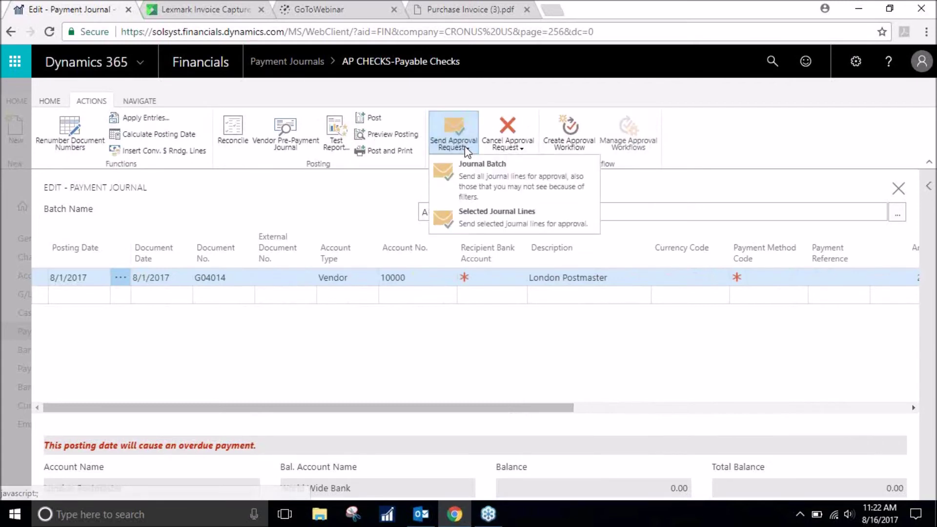
pyautogui.click(493, 179)
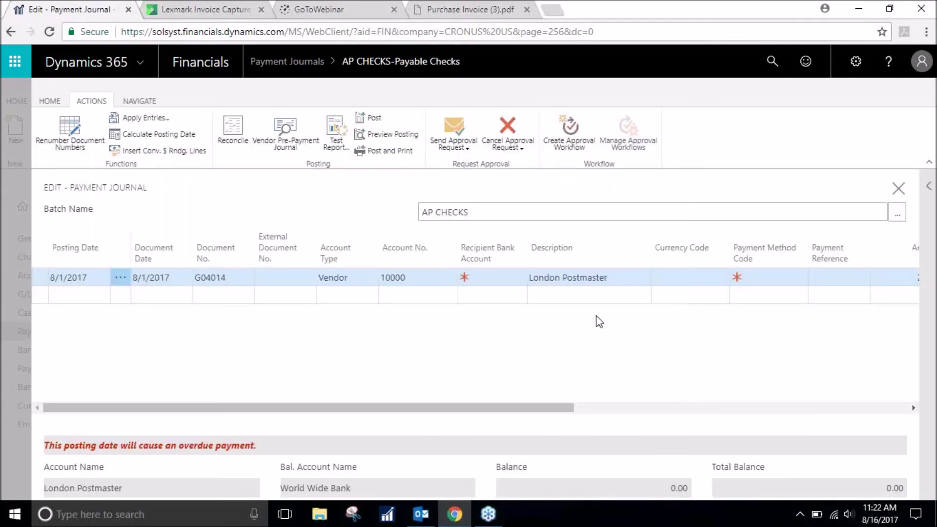
# Return to the CRONUS USA home dashboard, dismissing the record-not-found message.
pyautogui.click(49, 101)
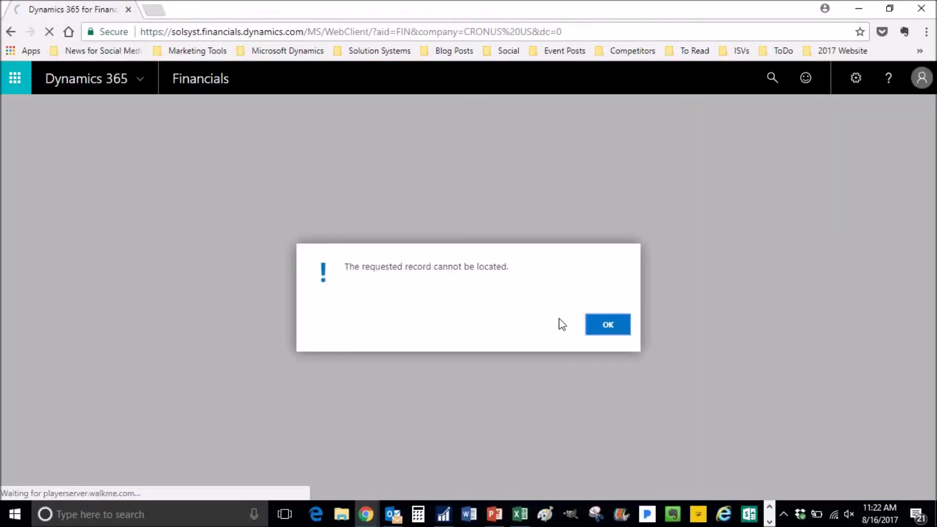
pyautogui.click(604, 325)
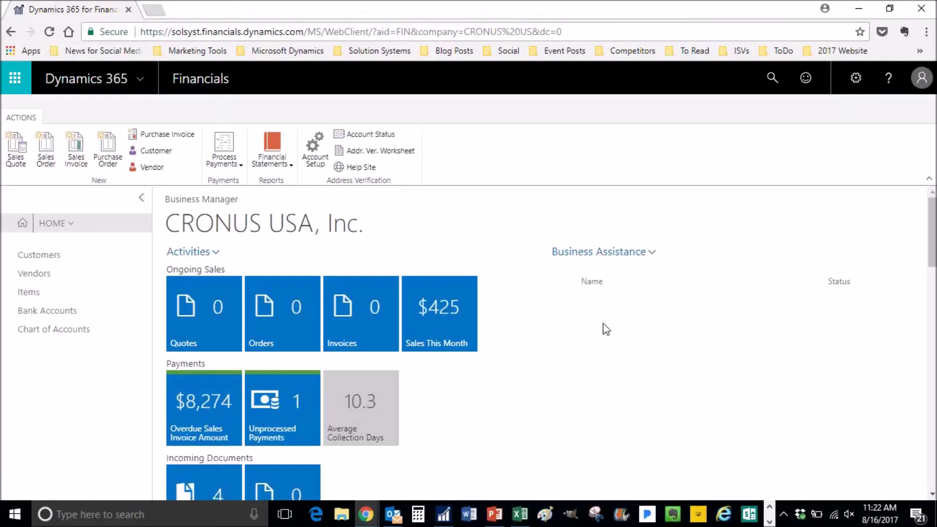
pyautogui.scroll(-3, 600, 327)
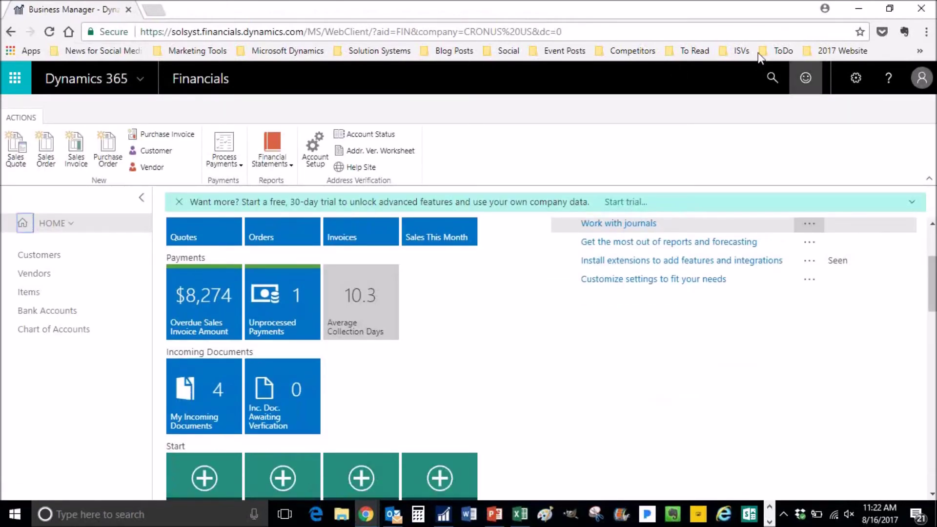
# Find Approval Entries by search and approve the pending AP CHECKS journal batch.
pyautogui.click(768, 78)
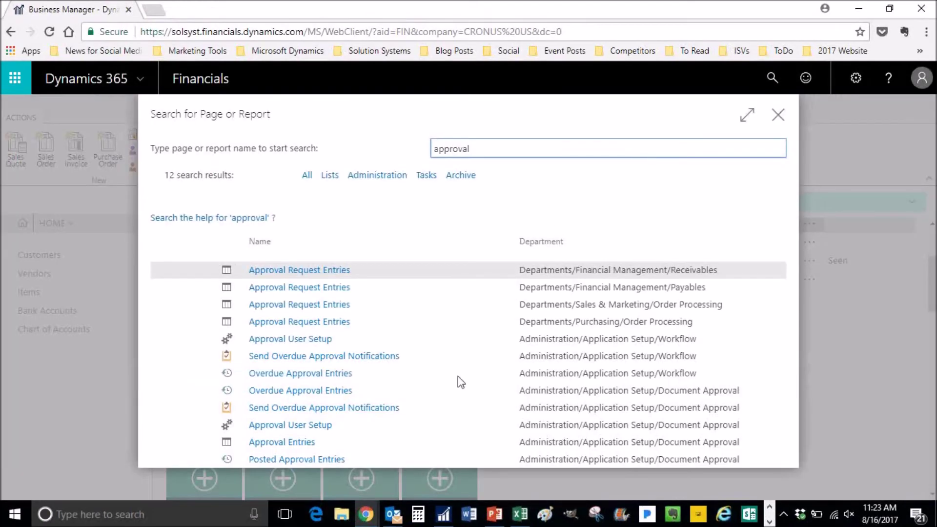
pyautogui.click(299, 442)
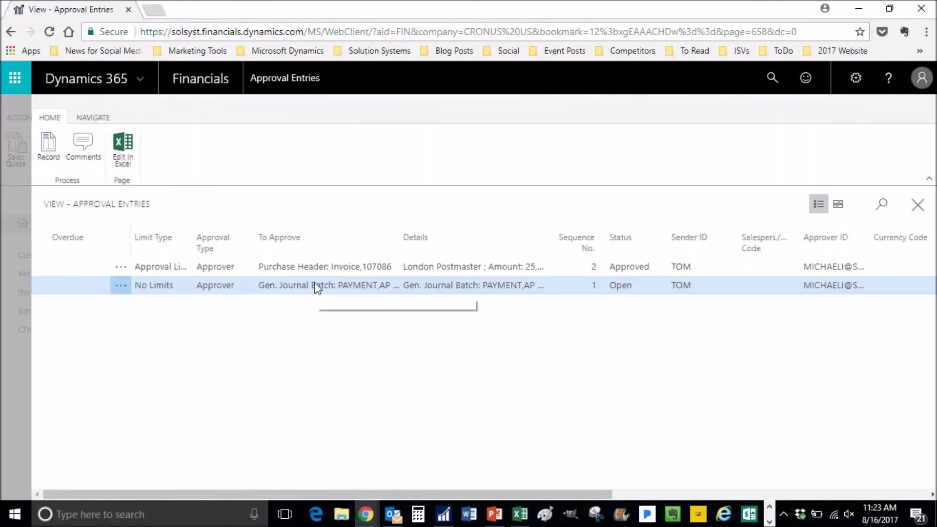
pyautogui.click(56, 149)
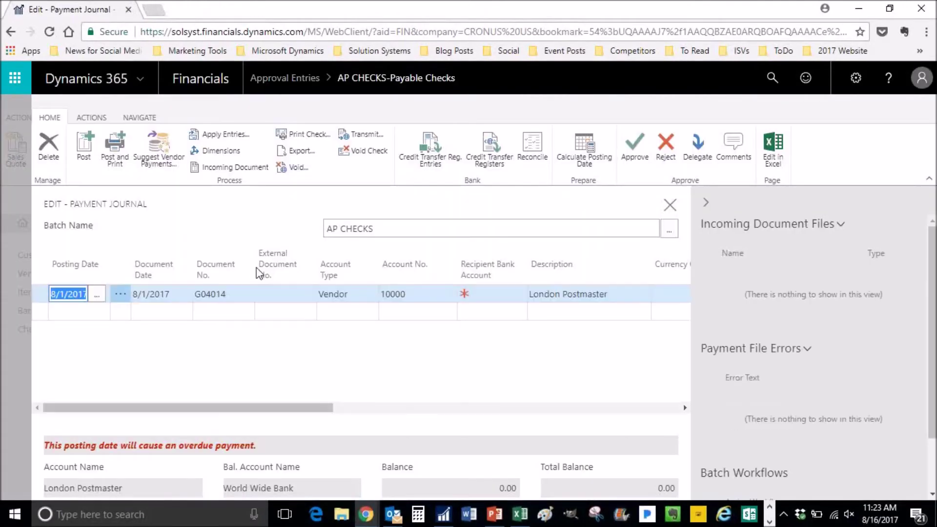
pyautogui.click(632, 145)
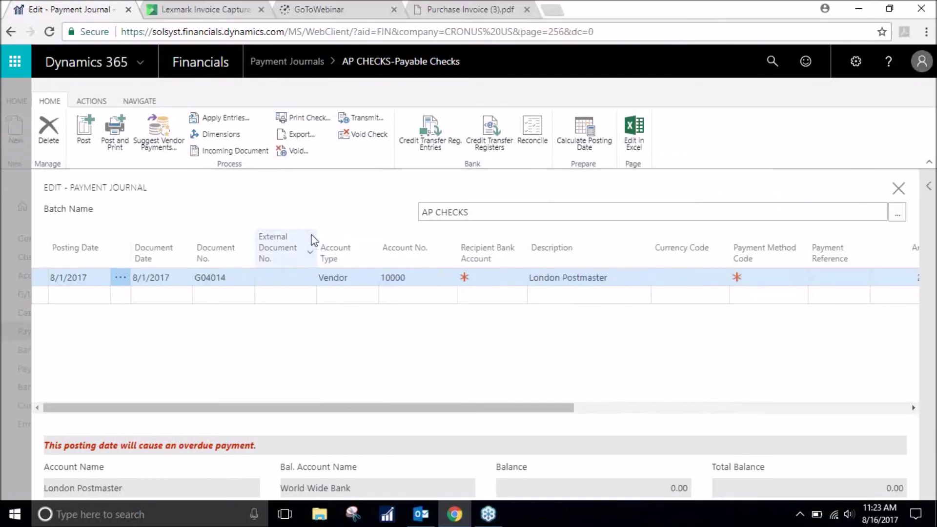
# Print check 214 as a PDF document and open the downloaded Check (20).pdf.
pyautogui.click(299, 120)
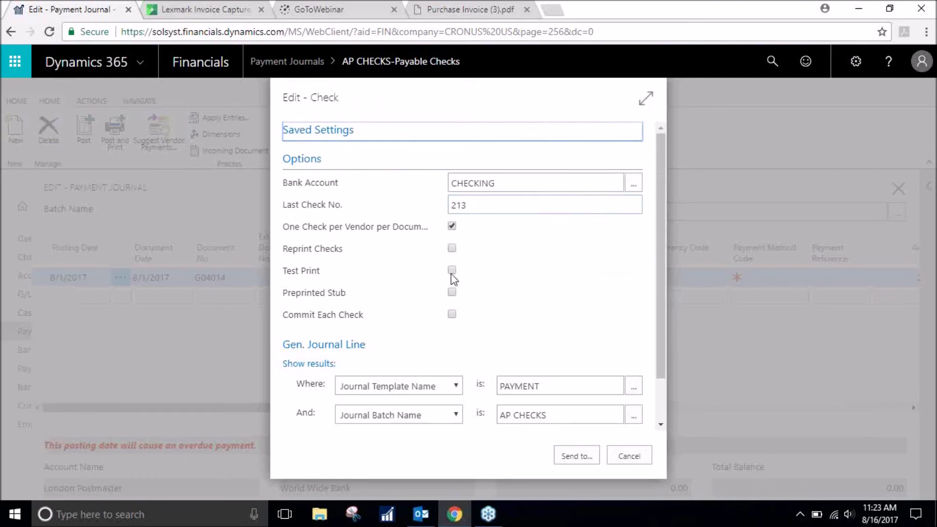
pyautogui.scroll(-1, 495, 266)
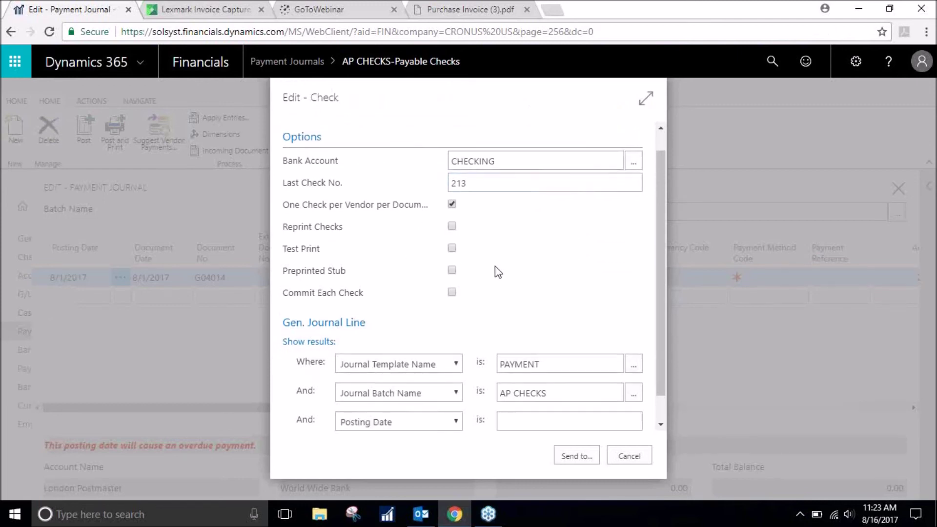
pyautogui.click(576, 455)
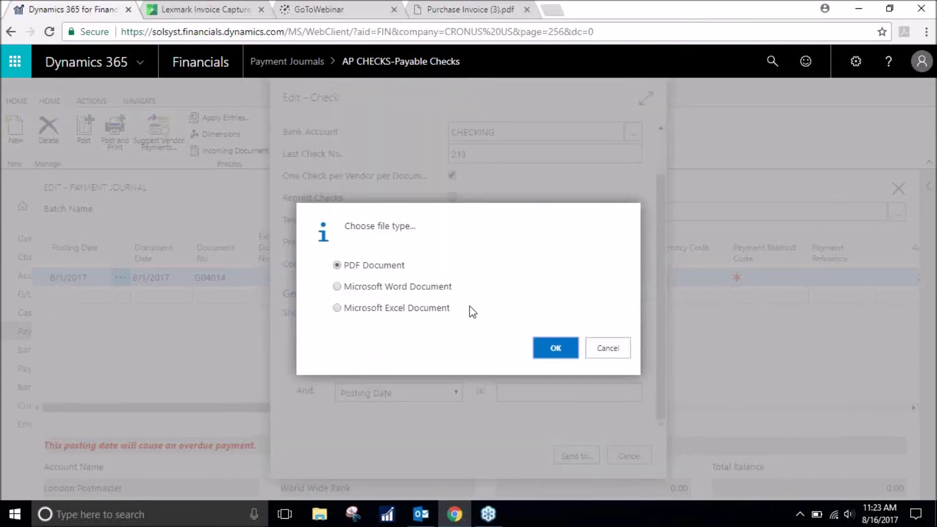
pyautogui.click(556, 349)
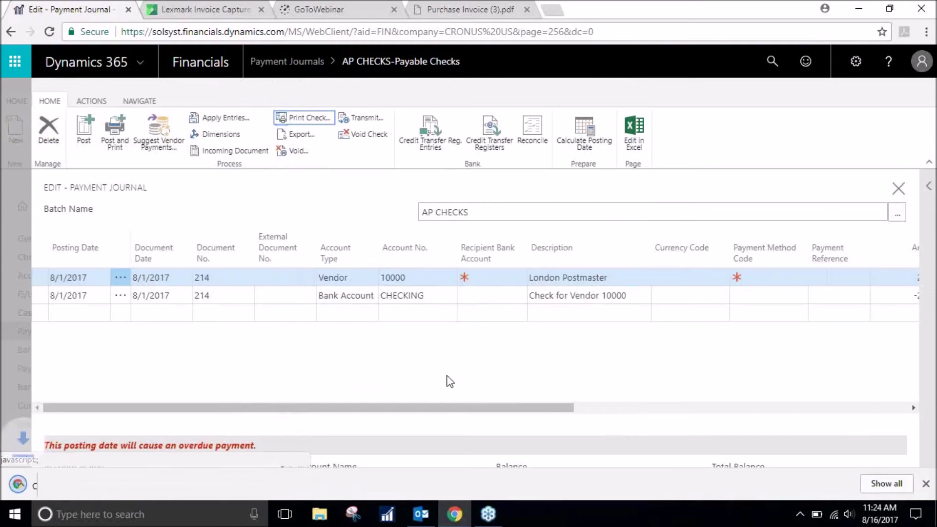
pyautogui.click(96, 484)
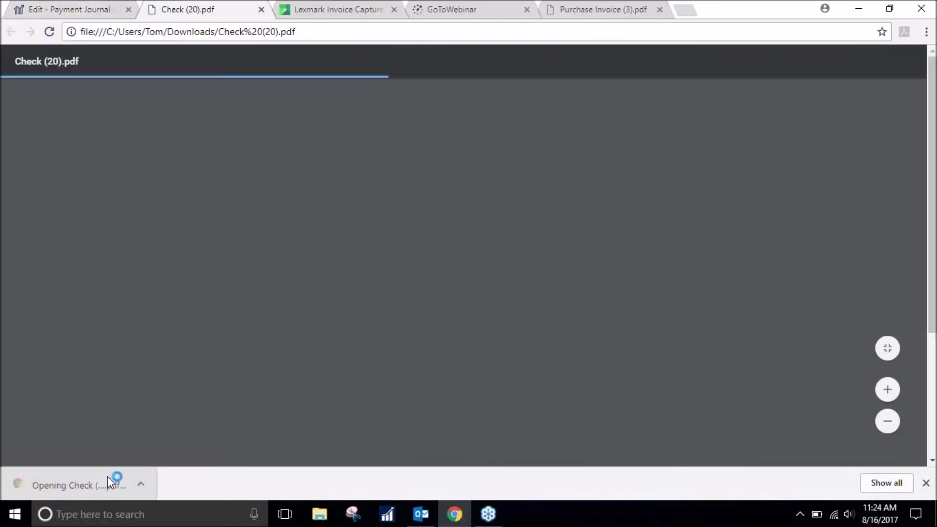
# Review check 214 for 2,247.90 to London Postmaster in the PDF, then return to the payment journal.
pyautogui.scroll(-4, 317, 298)
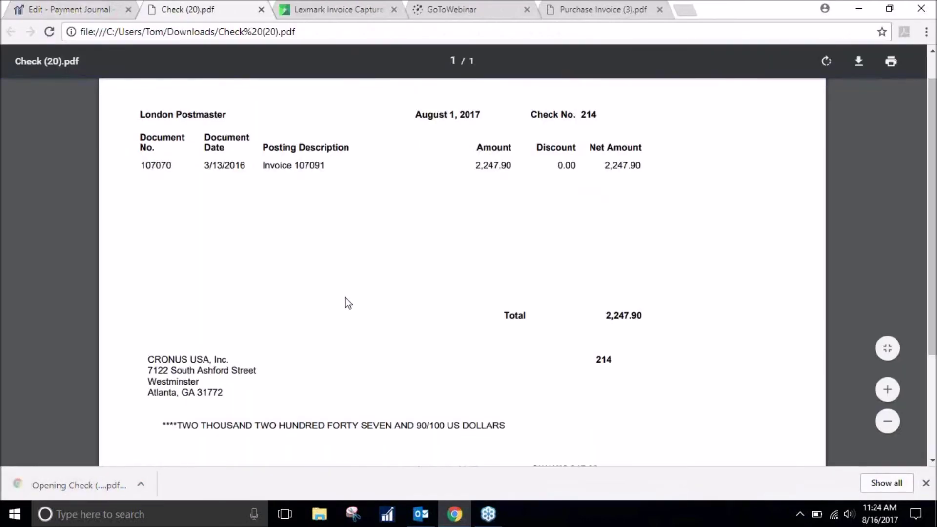
pyautogui.scroll(2, 446, 339)
pyautogui.scroll(2, 451, 340)
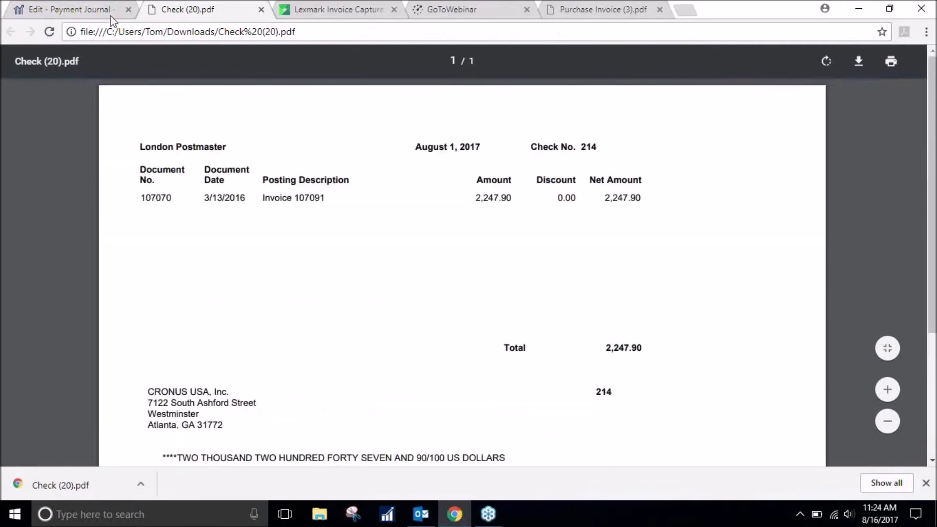
pyautogui.click(90, 10)
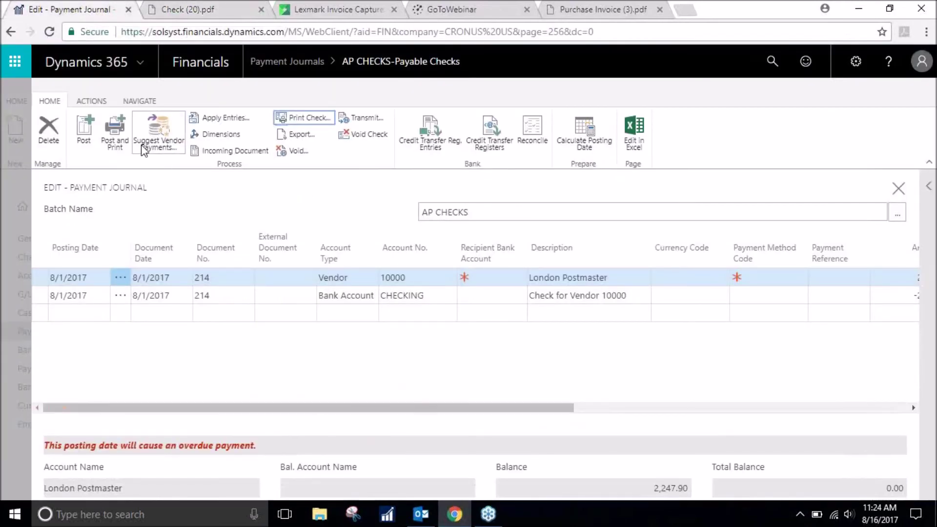
# Try posting the AP CHECKS journal lines and dismiss the approval-required error.
pyautogui.click(85, 141)
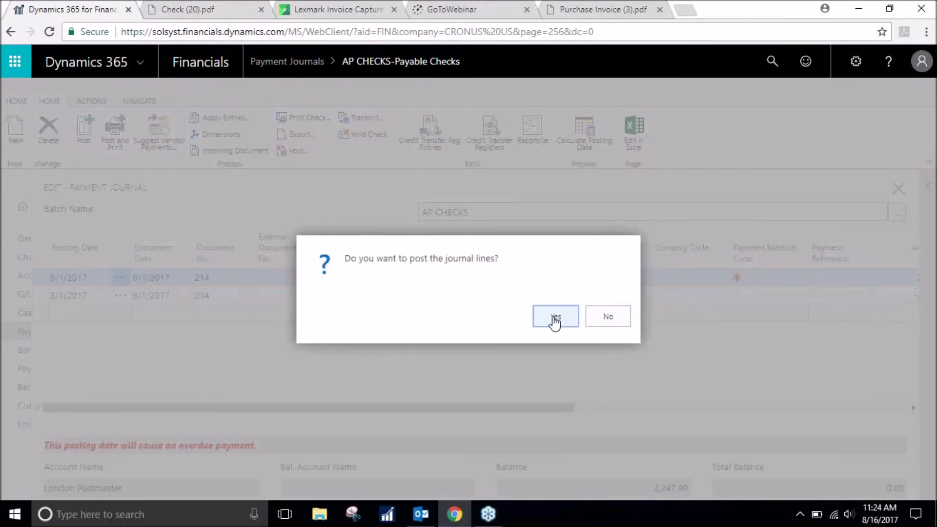
pyautogui.click(555, 318)
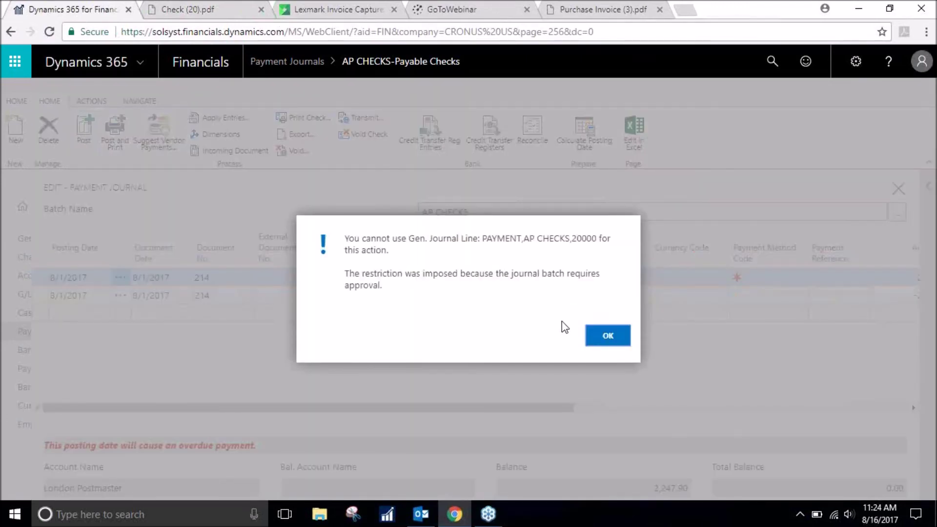
pyautogui.click(600, 342)
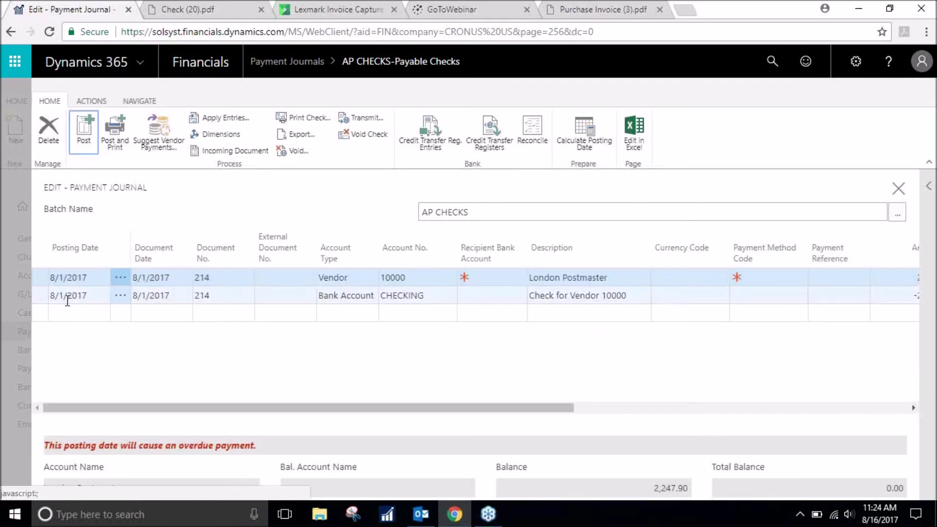
pyautogui.click(45, 296)
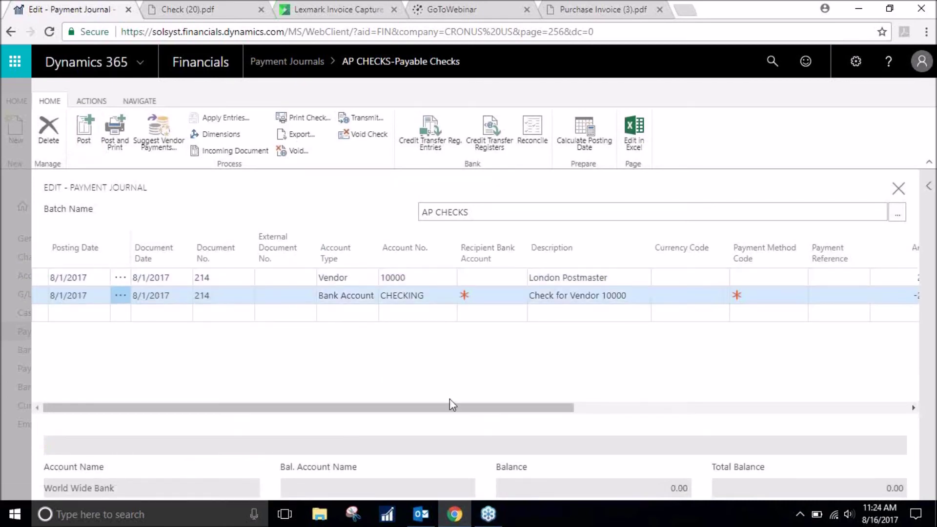
pyautogui.moveTo(452, 404); pyautogui.dragTo(125, 401)
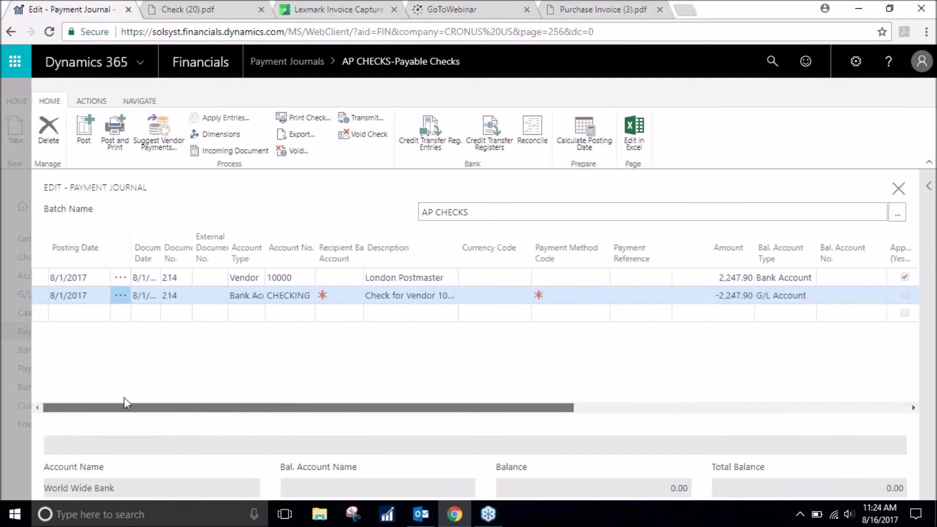
# Send an approval request for the whole AP CHECKS journal batch and acknowledge the confirmation.
pyautogui.click(100, 103)
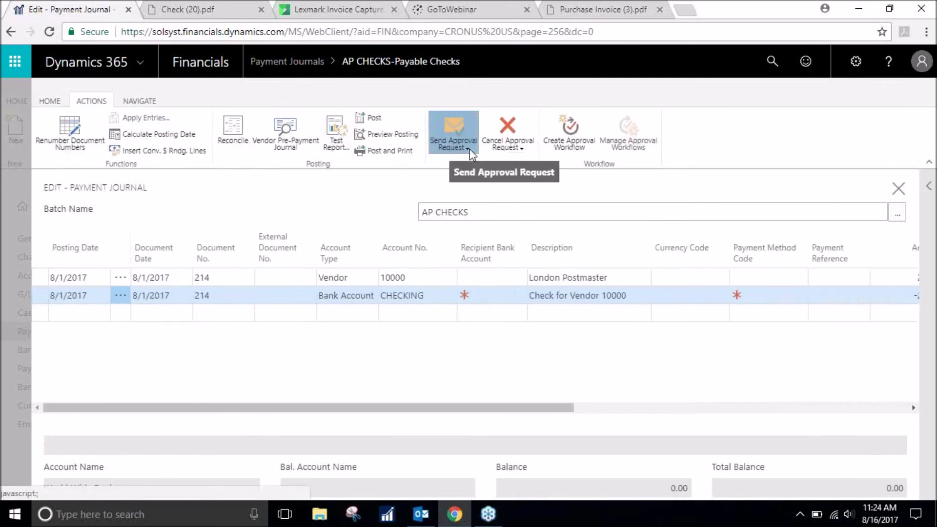
pyautogui.click(469, 148)
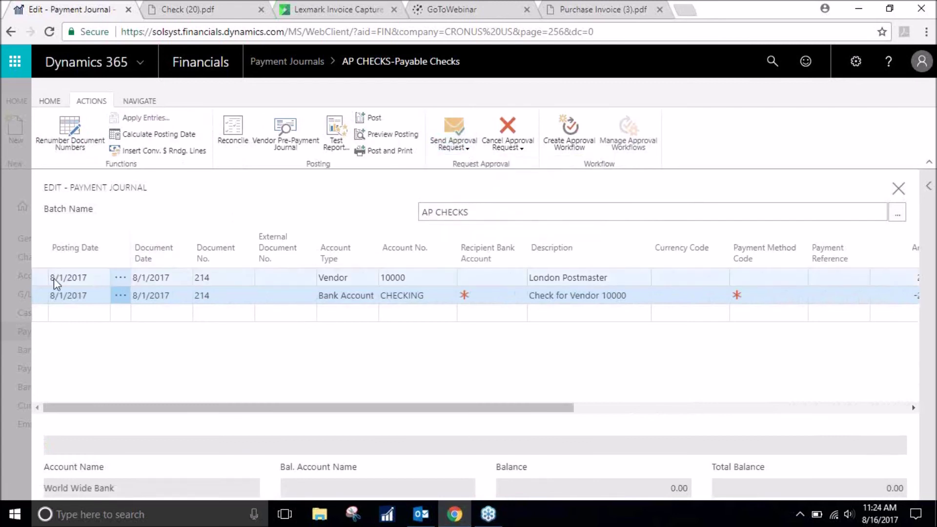
pyautogui.click(40, 282)
pyautogui.click(456, 144)
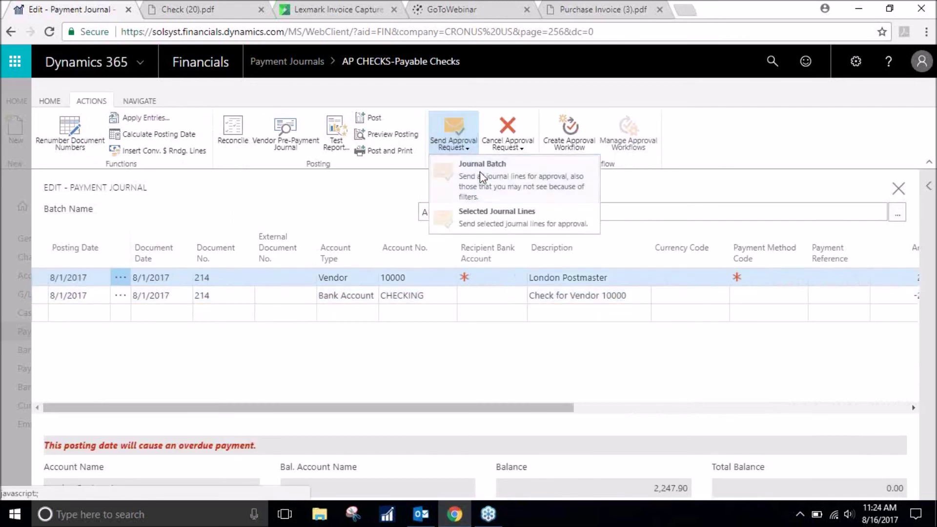
pyautogui.click(507, 144)
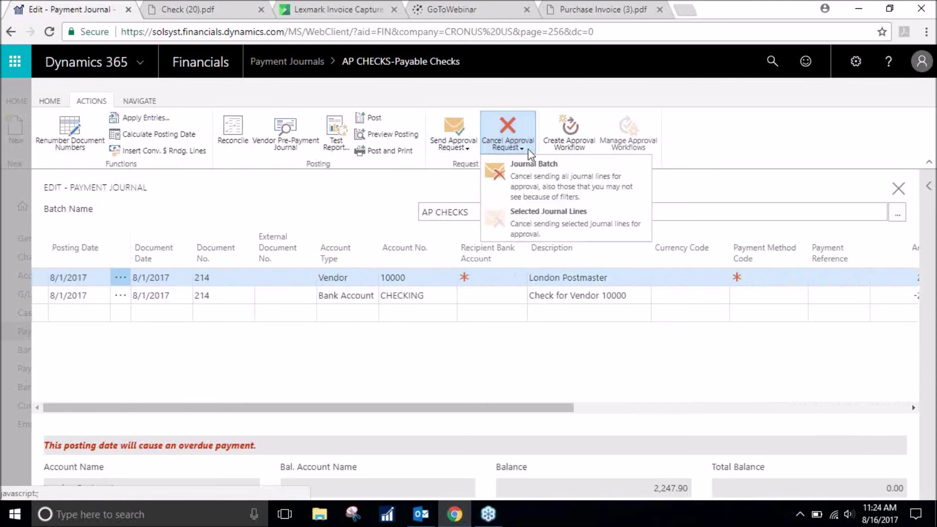
pyautogui.click(453, 144)
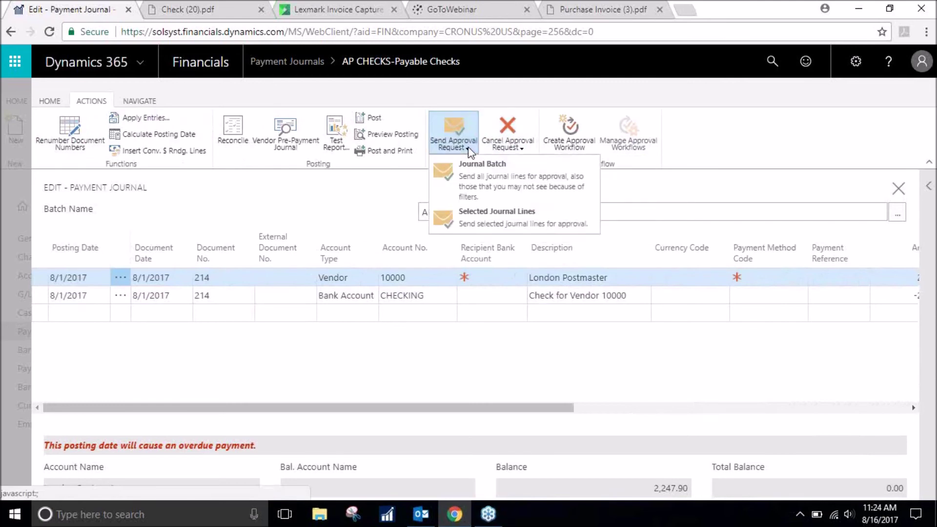
pyautogui.click(483, 171)
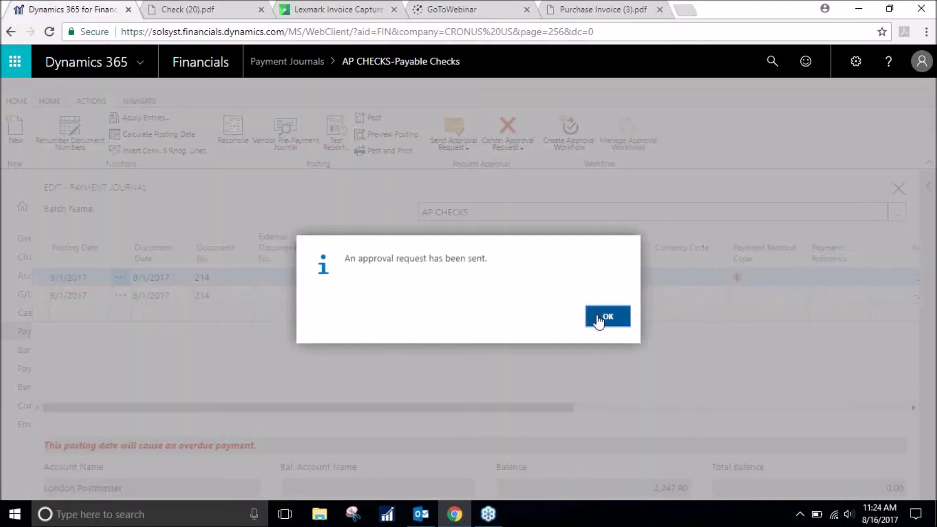
pyautogui.click(601, 317)
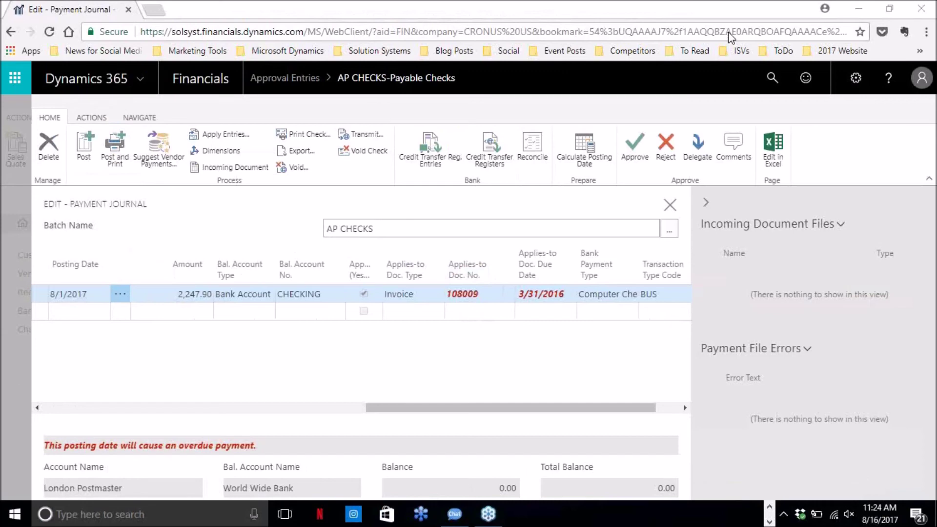
# As approver, open Approval Entries, open the pending AP CHECKS journal record and approve it.
pyautogui.click(771, 77)
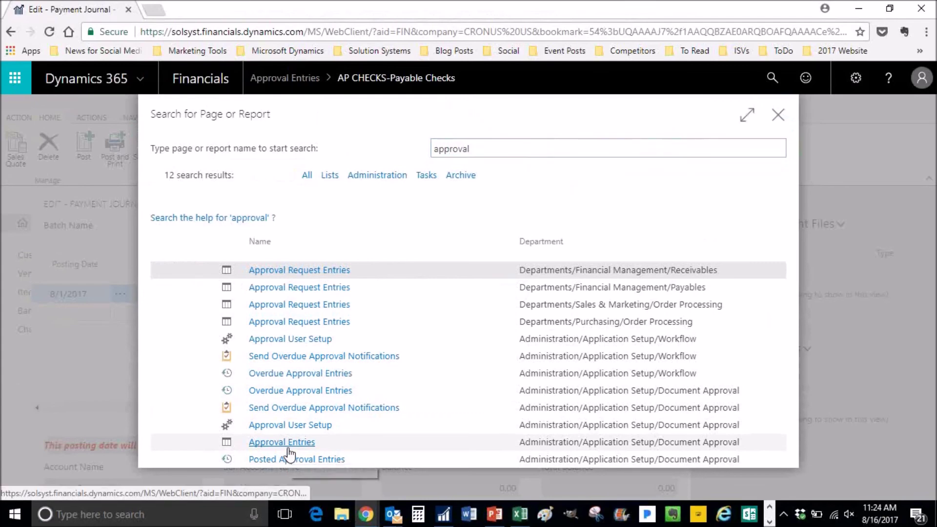
pyautogui.click(288, 448)
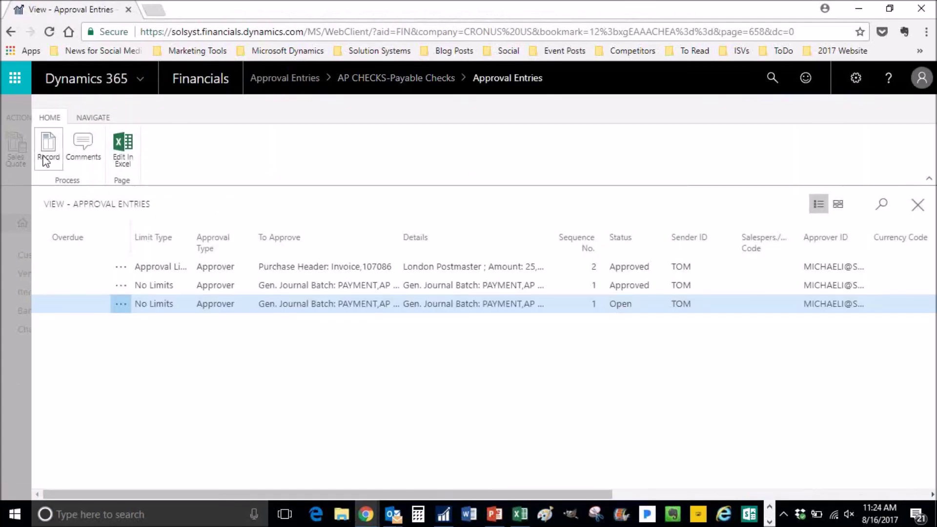
pyautogui.click(47, 149)
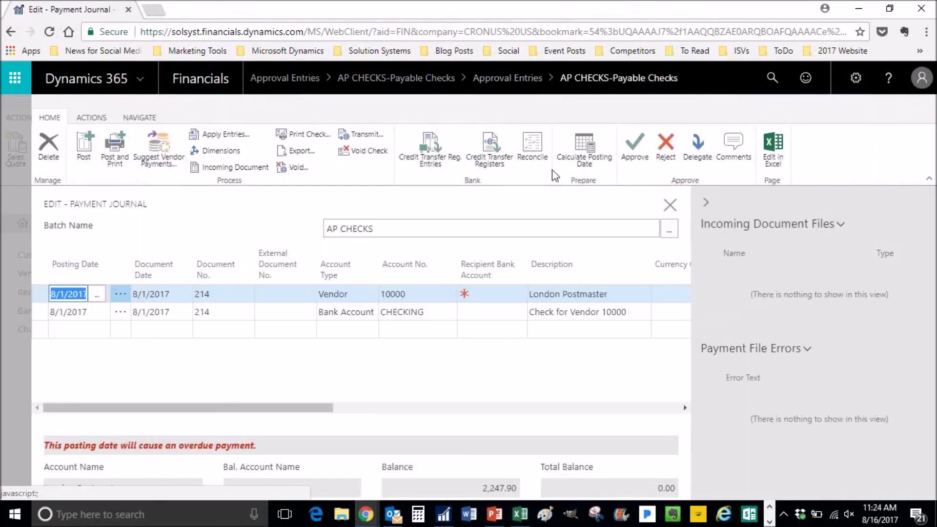
pyautogui.click(636, 156)
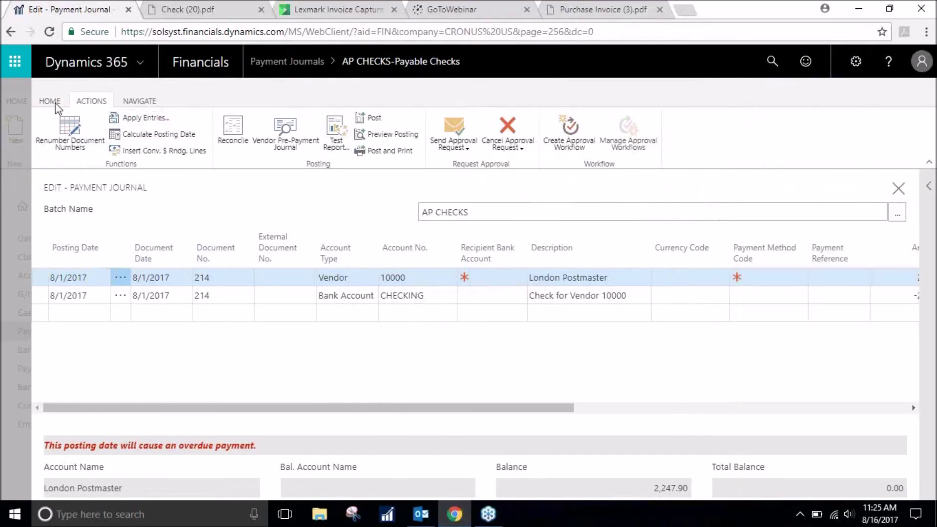
pyautogui.click(51, 102)
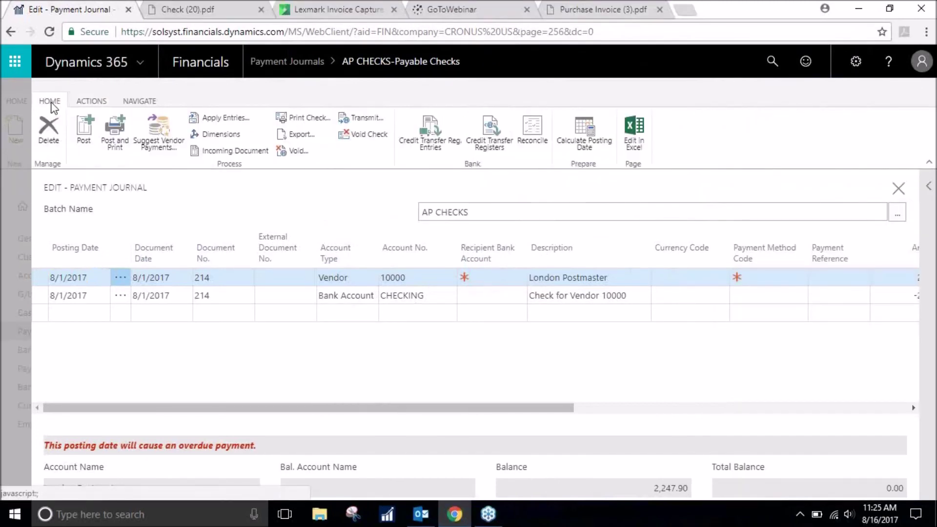
# Post the approved check 214 journal lines, acknowledge success, and close the AP CHECKS journal.
pyautogui.click(90, 143)
pyautogui.click(555, 317)
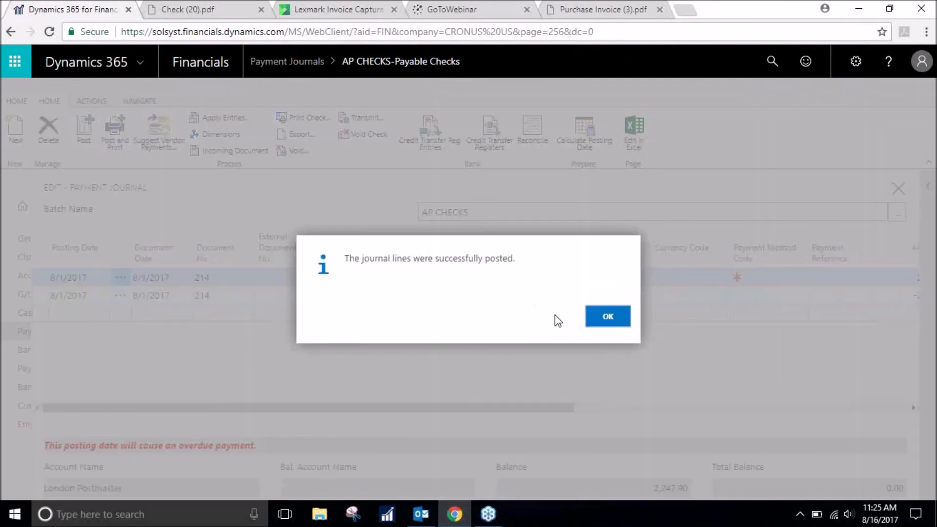
pyautogui.click(604, 319)
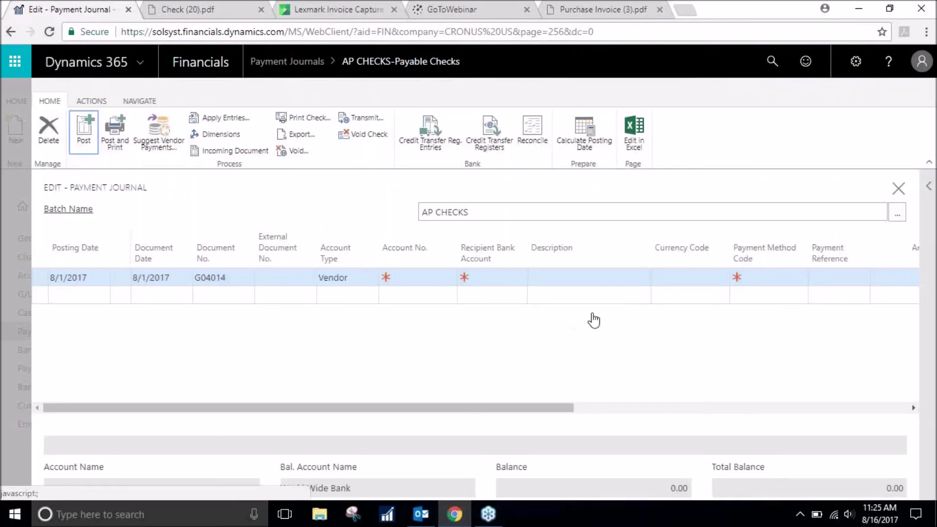
pyautogui.click(898, 188)
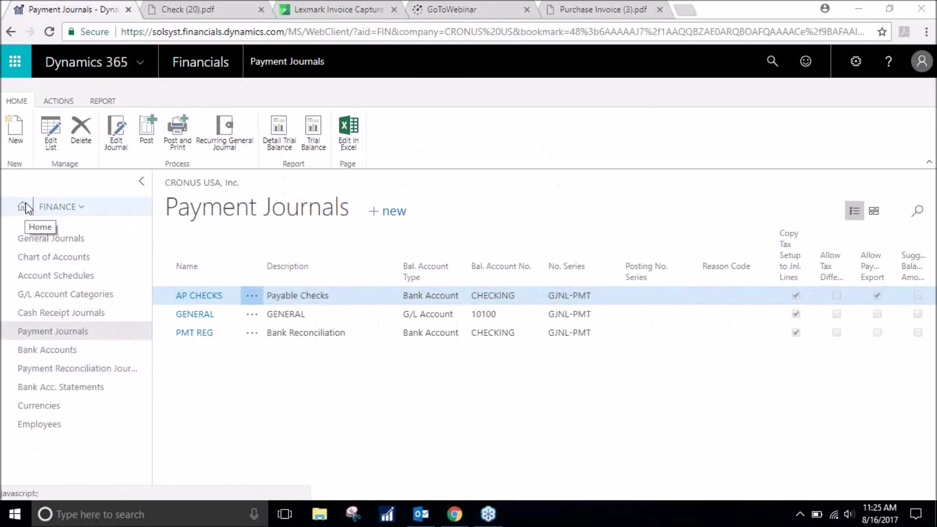
# Open Posted Purchase Invoices and run Navigate for invoice 108009.
pyautogui.click(772, 61)
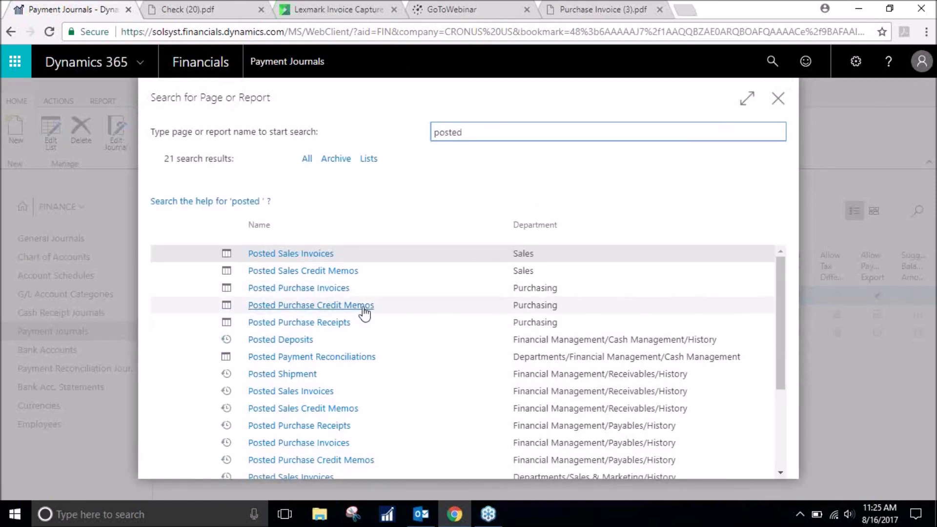
pyautogui.click(314, 443)
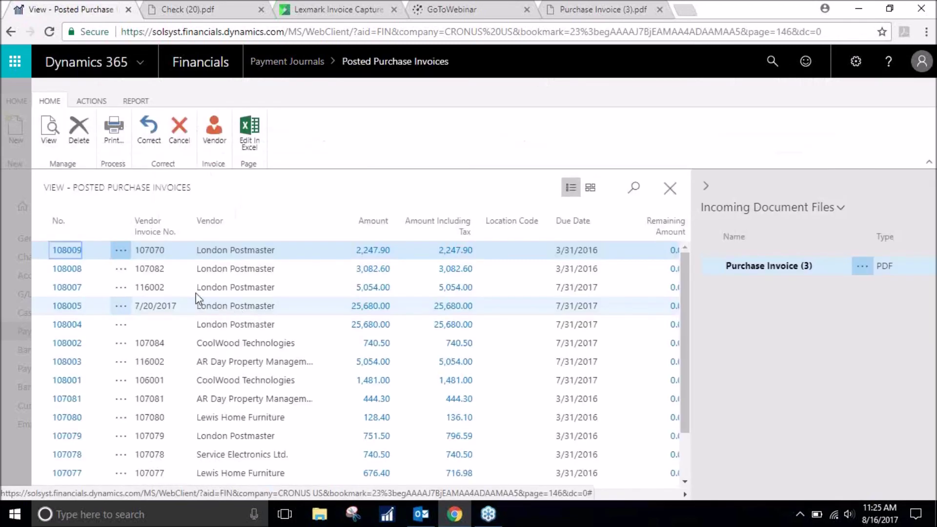
pyautogui.click(80, 101)
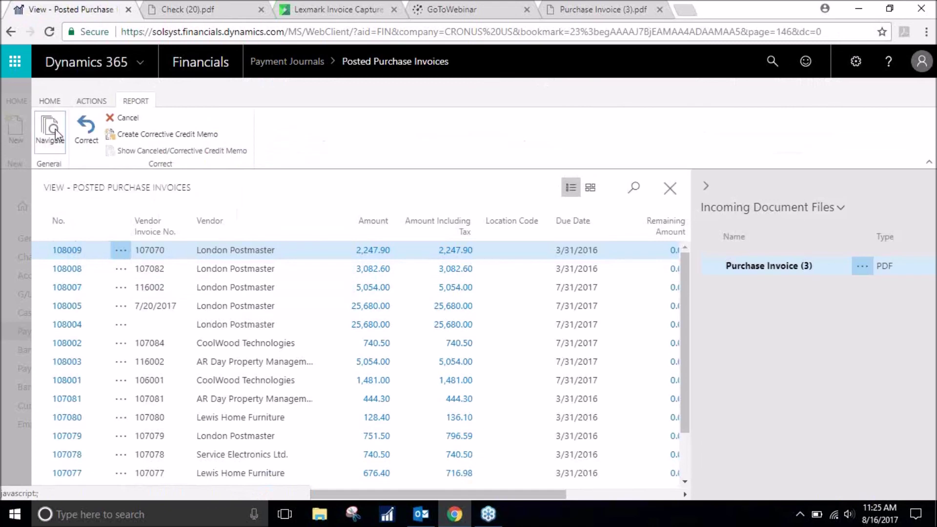
pyautogui.click(55, 129)
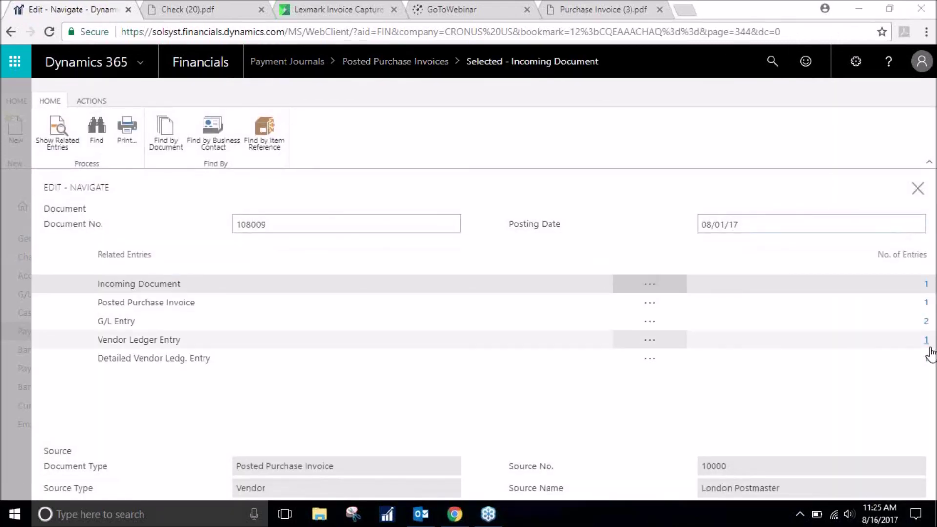
# Inspect the two ±2,247.90 G/L entries and the detailed vendor ledger entry for 108009.
pyautogui.click(926, 322)
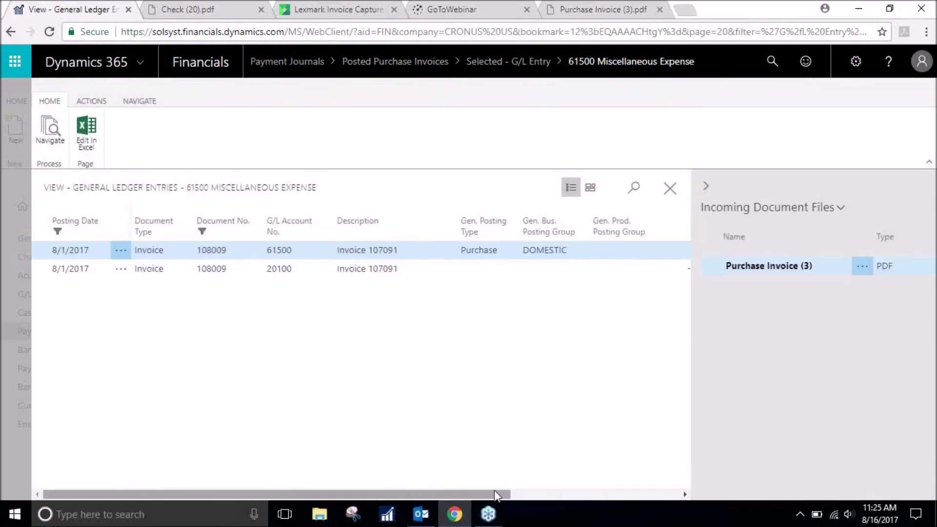
pyautogui.moveTo(526, 495); pyautogui.dragTo(707, 496)
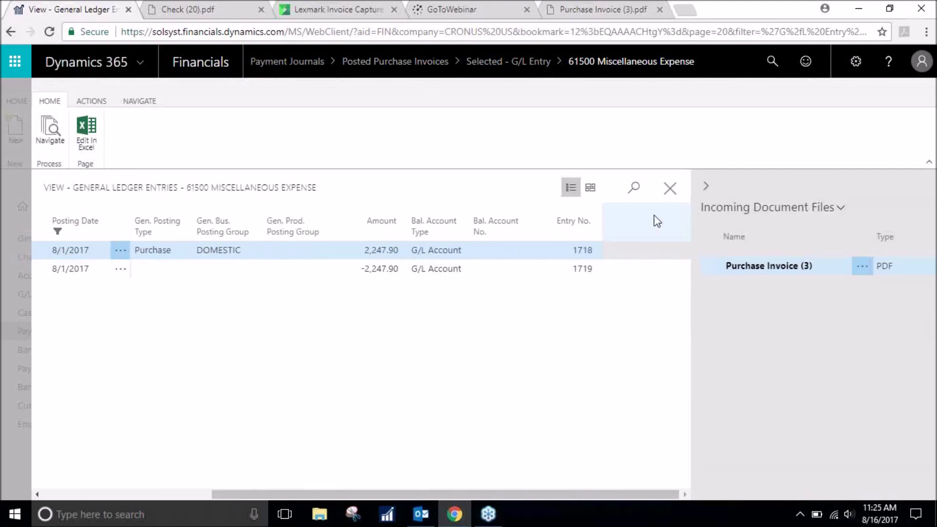
pyautogui.click(670, 190)
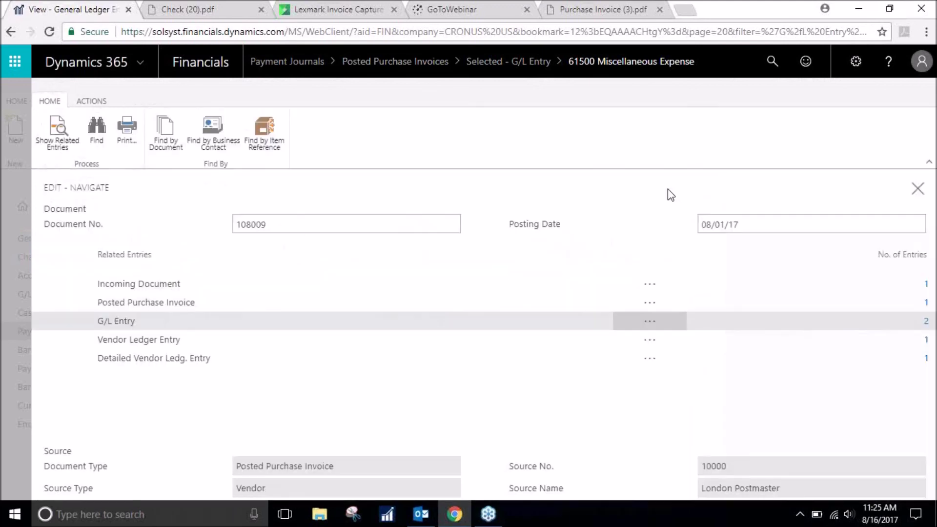
pyautogui.click(926, 360)
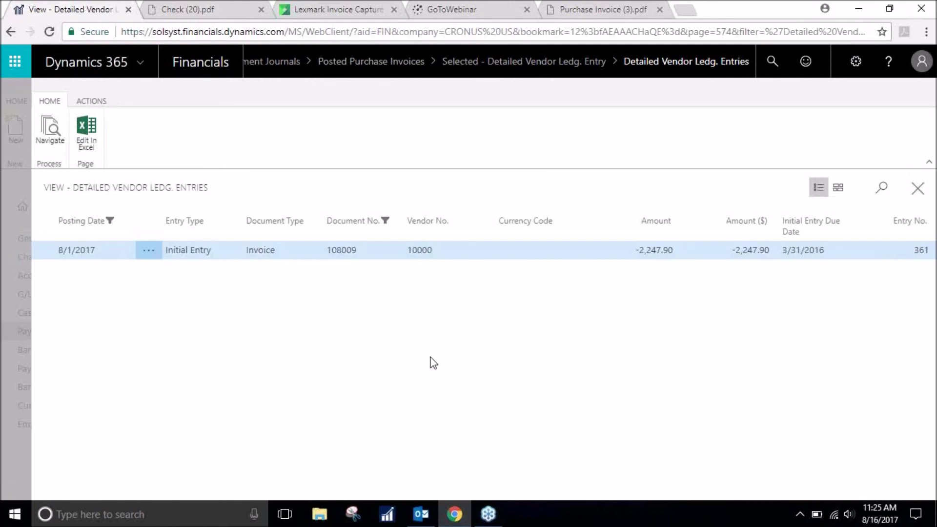
pyautogui.click(917, 188)
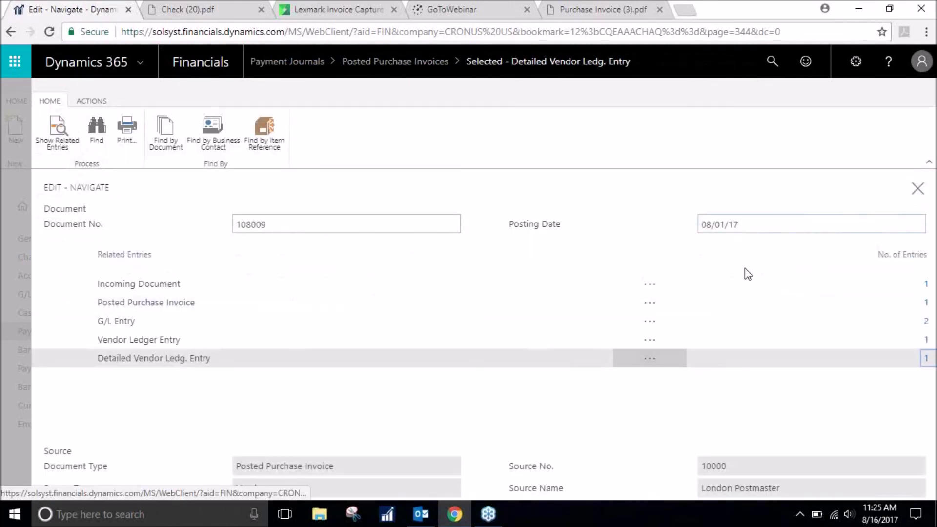